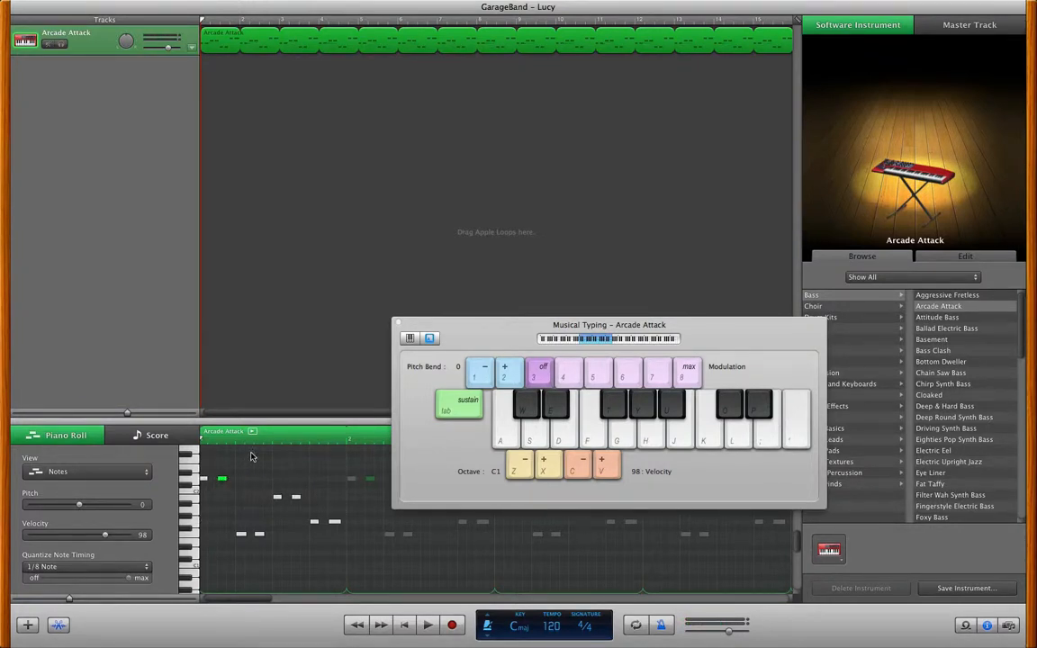
Step: Play the Arcade Attack bass line from the start of the song through its first bar
key("Return")
key("space")
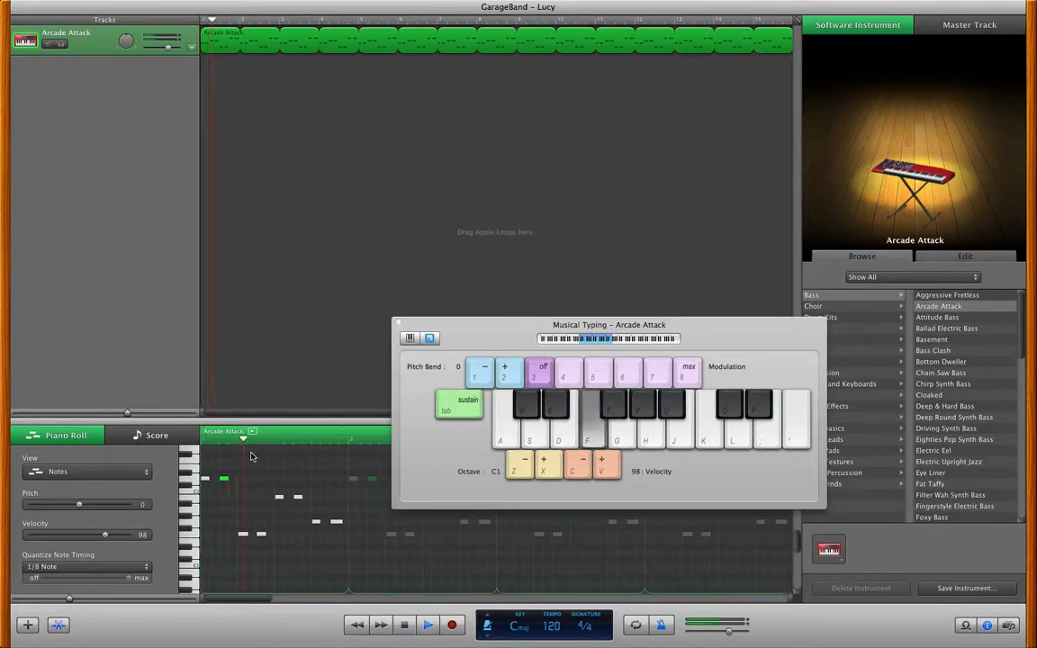
key("space")
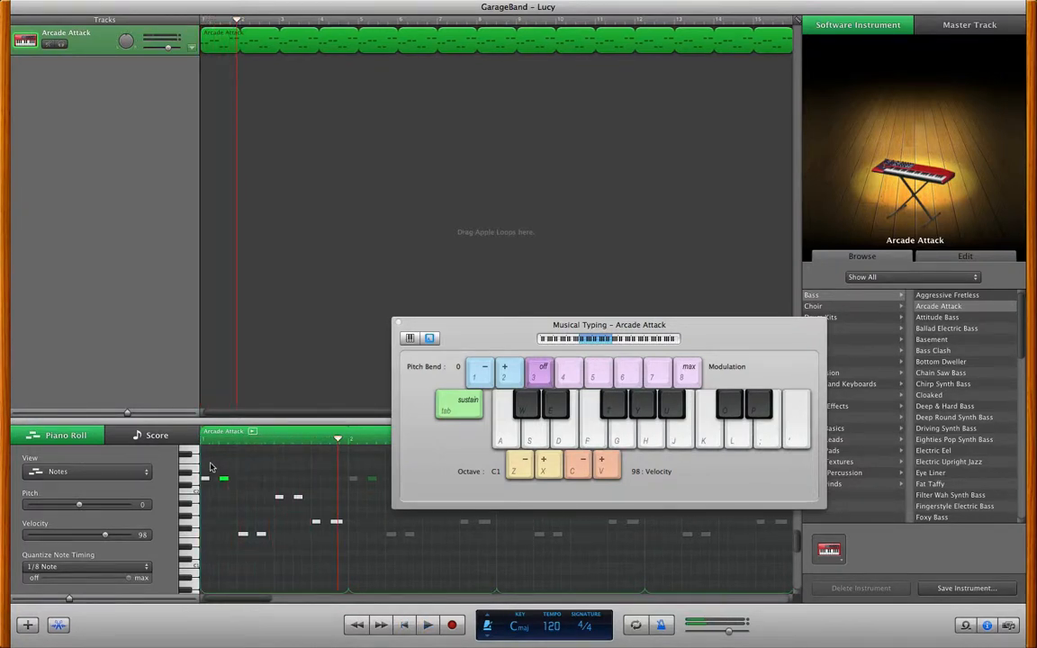
Step: Try lengthening all first-bar notes of the Arcade Attack region so that neighbouring notes join, and play the result
left_click(208, 470)
left_click_drag(207, 468, 345, 553)
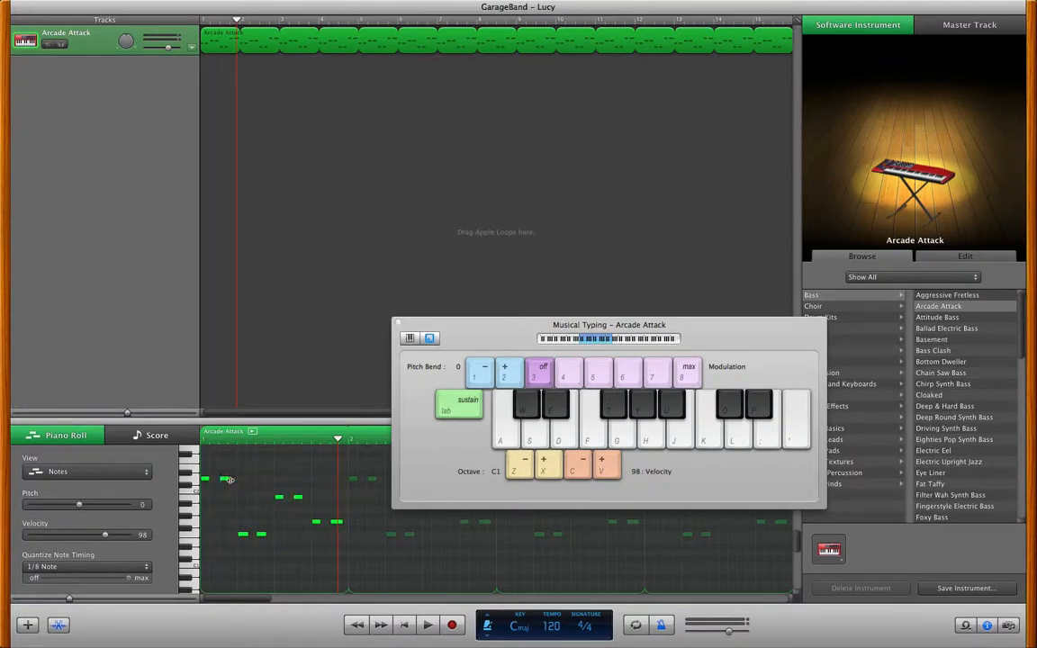
left_click_drag(228, 479, 247, 484)
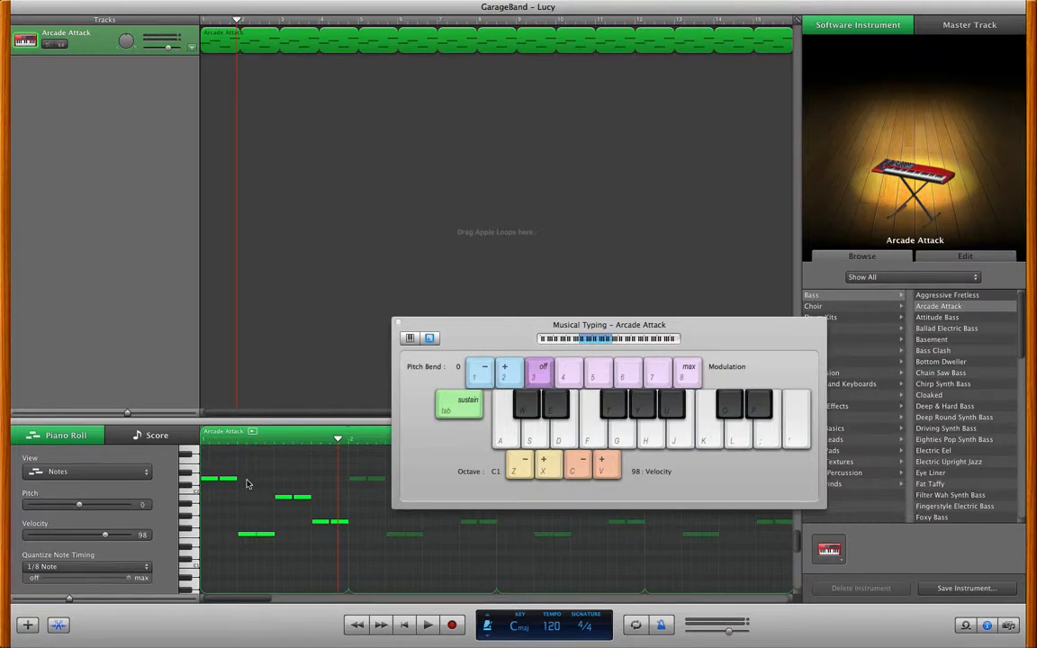
key("space")
left_click(248, 479)
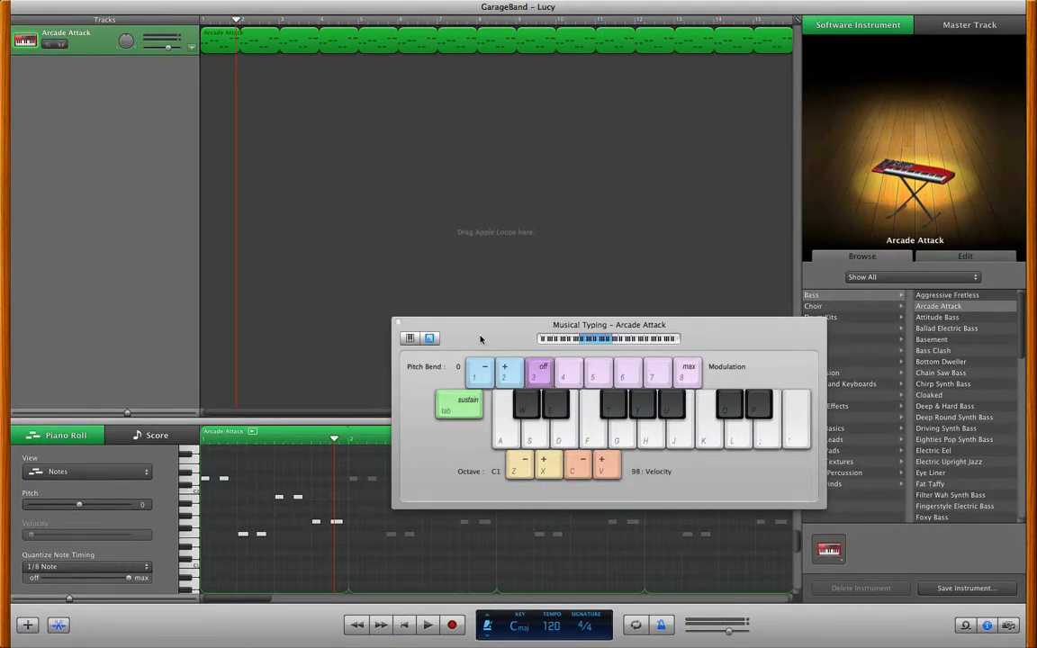
Step: Move Musical Typing clear of the piano roll, show the Loop Browser and browse the All Drums loops
left_click_drag(481, 339, 371, 258)
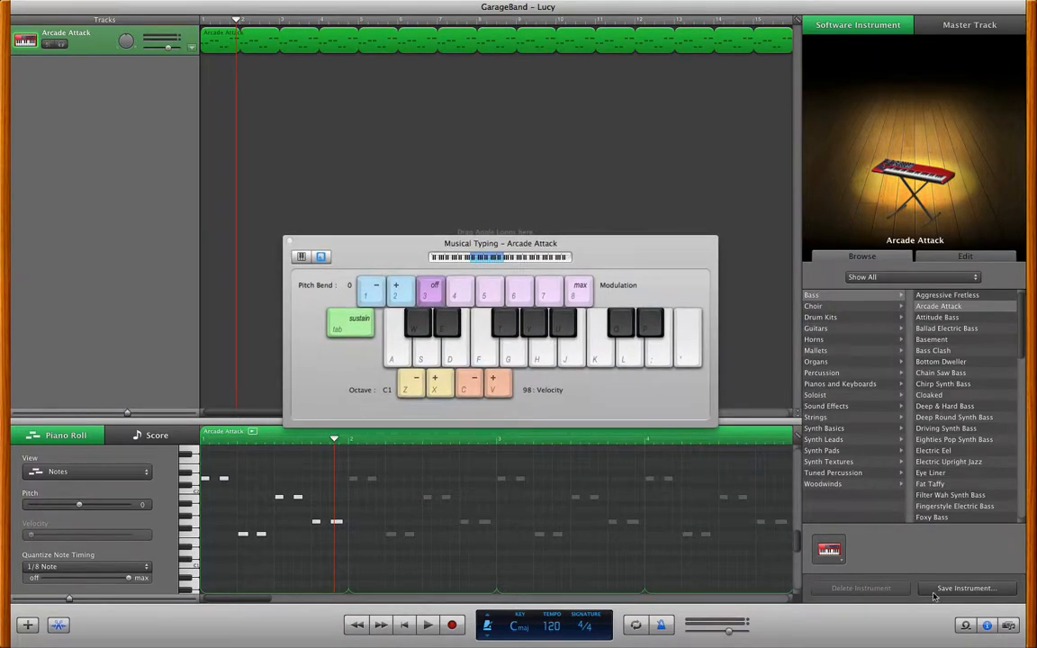
left_click(966, 626)
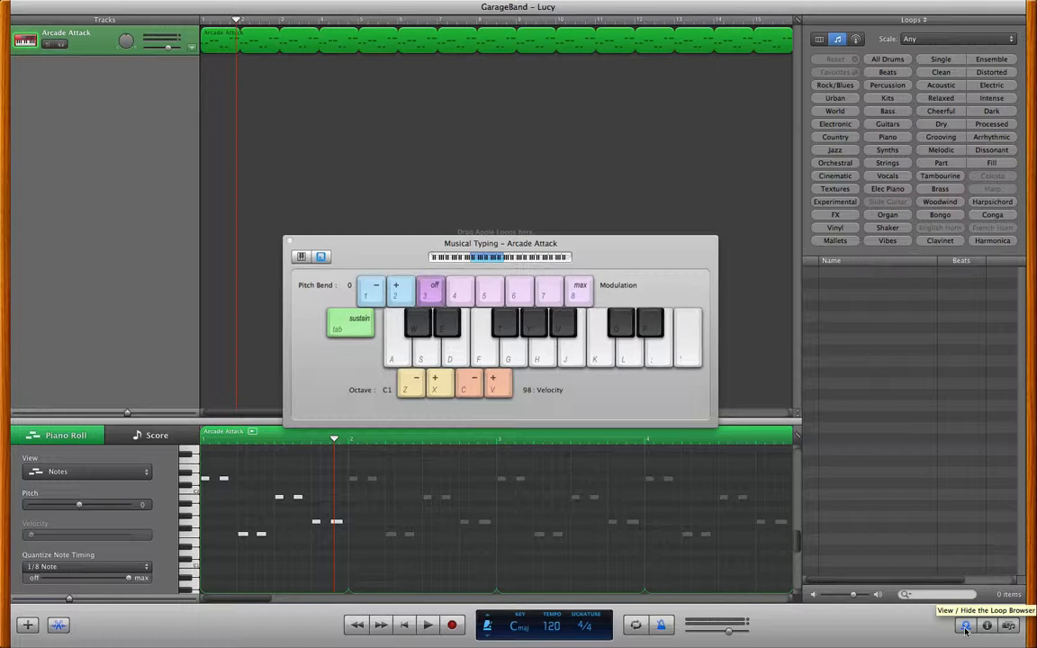
left_click(883, 59)
scroll(873, 510, "down", 10)
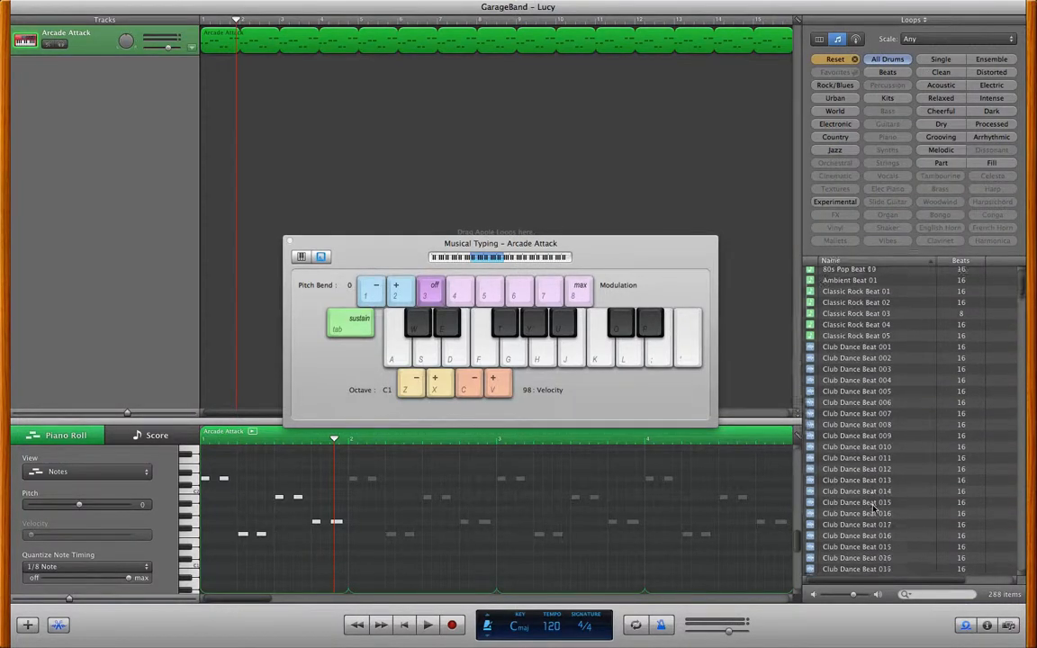
scroll(873, 509, "down", 15)
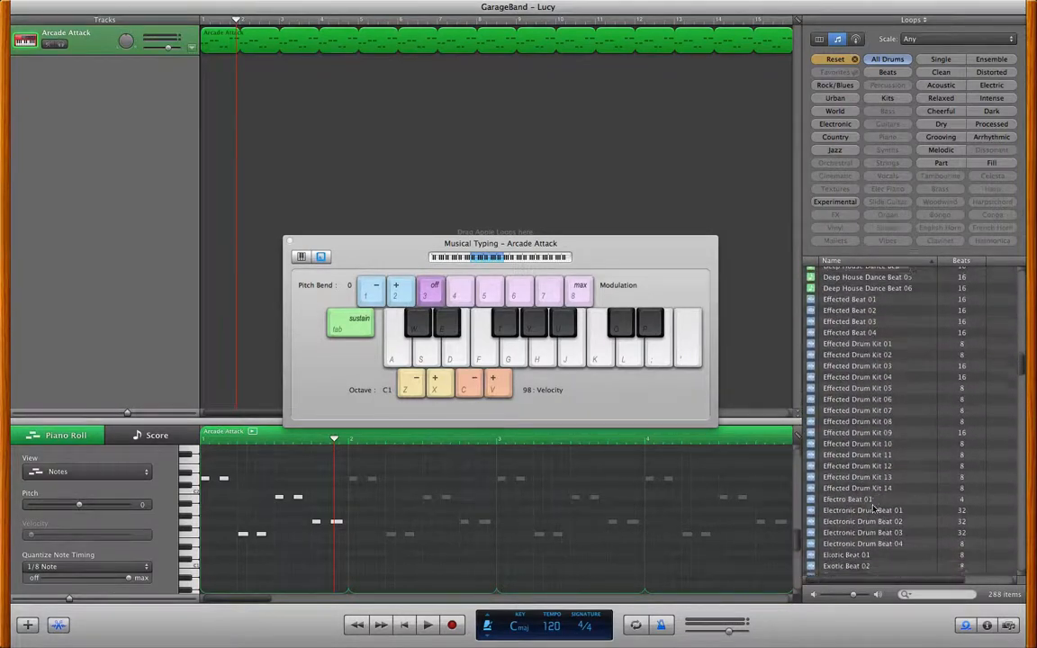
scroll(873, 509, "down", 15)
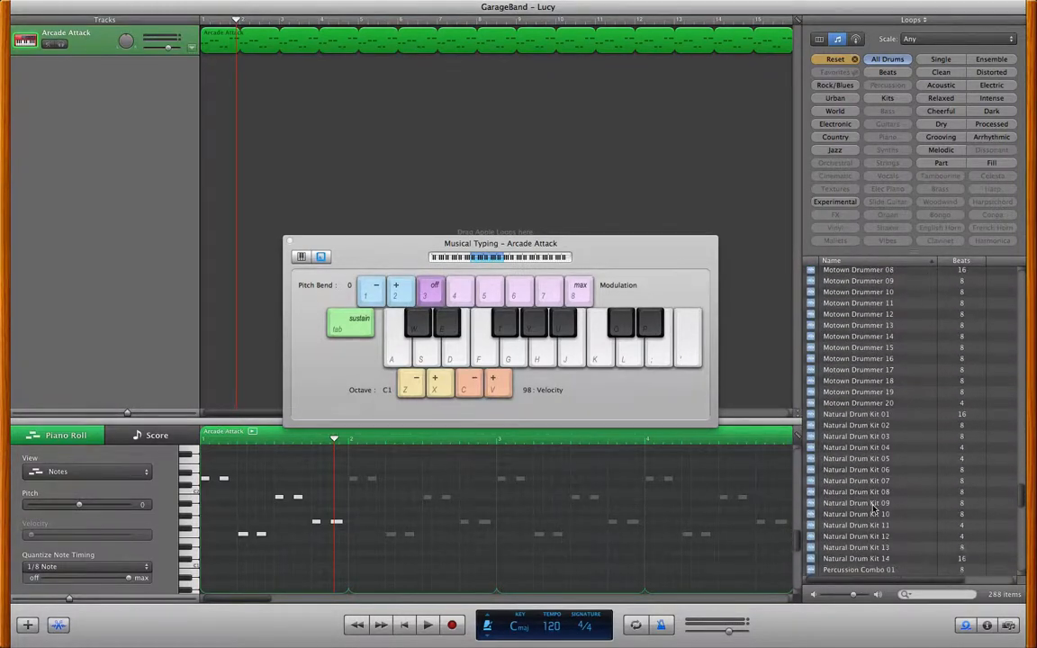
scroll(900, 405, "up", 3)
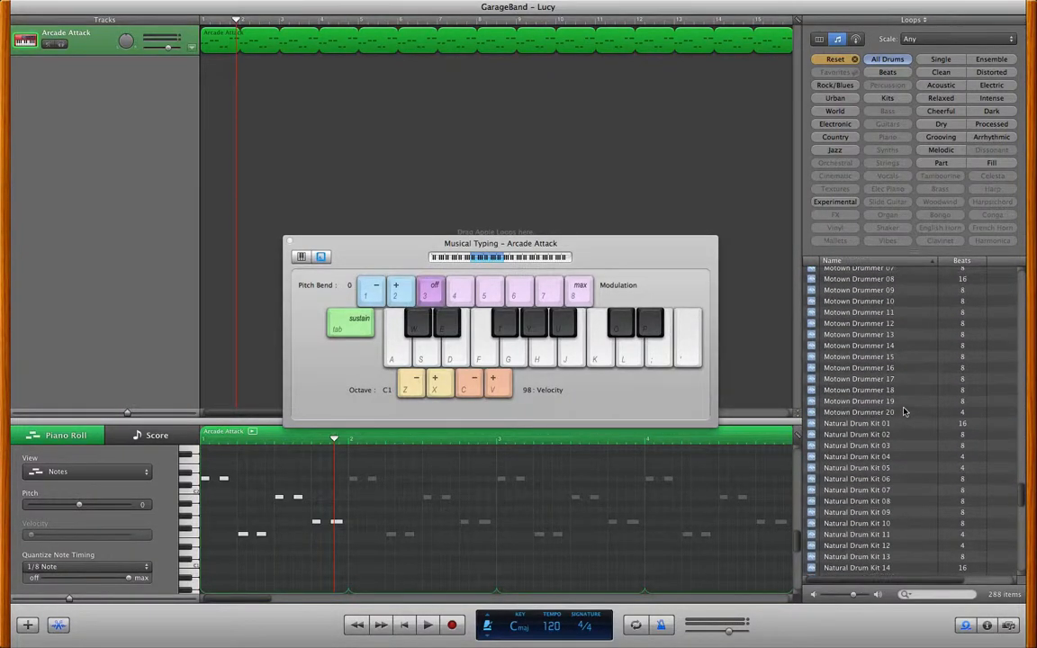
scroll(904, 411, "down", 3)
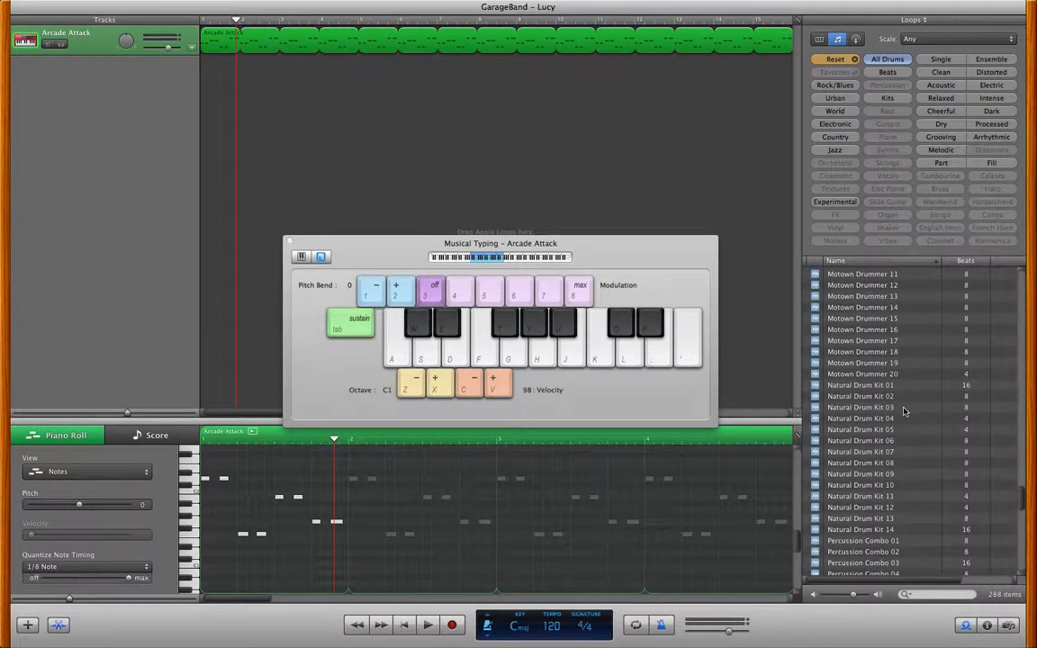
Step: Search the drum loops for "techno" and for "industrial"
left_click(926, 594)
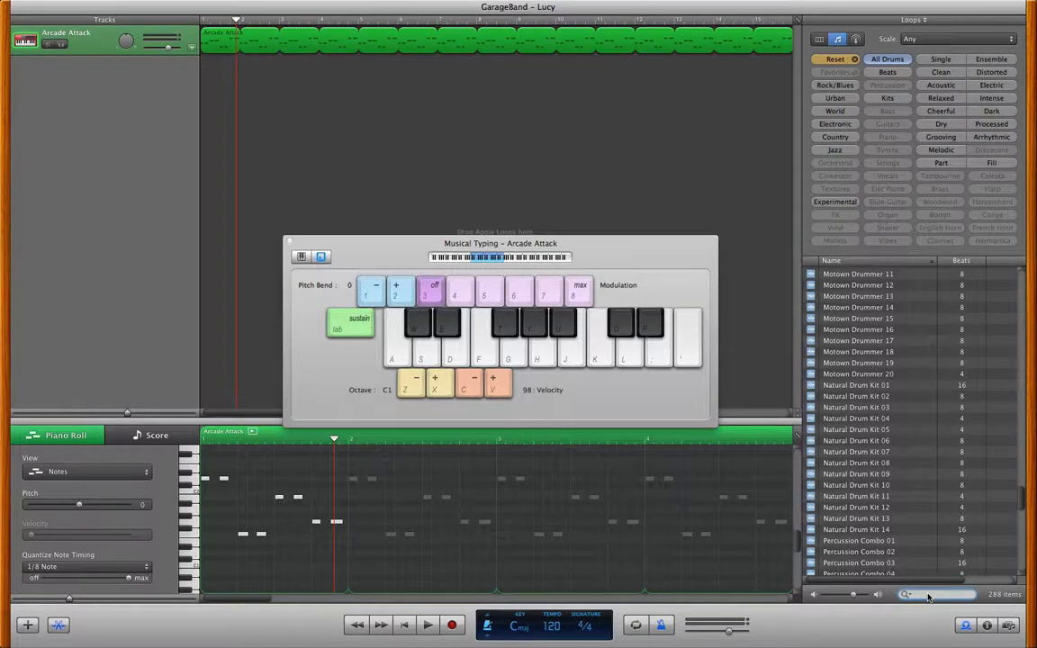
type("techno")
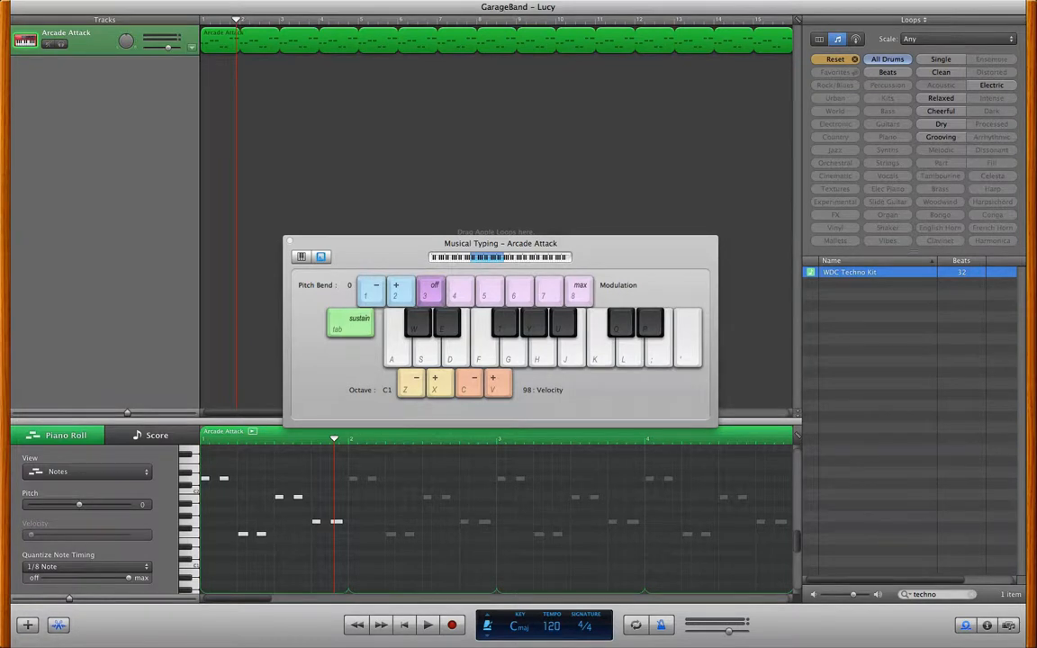
left_click(945, 596)
key("BackSpace")
key("BackSpace")
key("BackSpace")
key("BackSpace")
key("BackSpace")
key("BackSpace")
type("in")
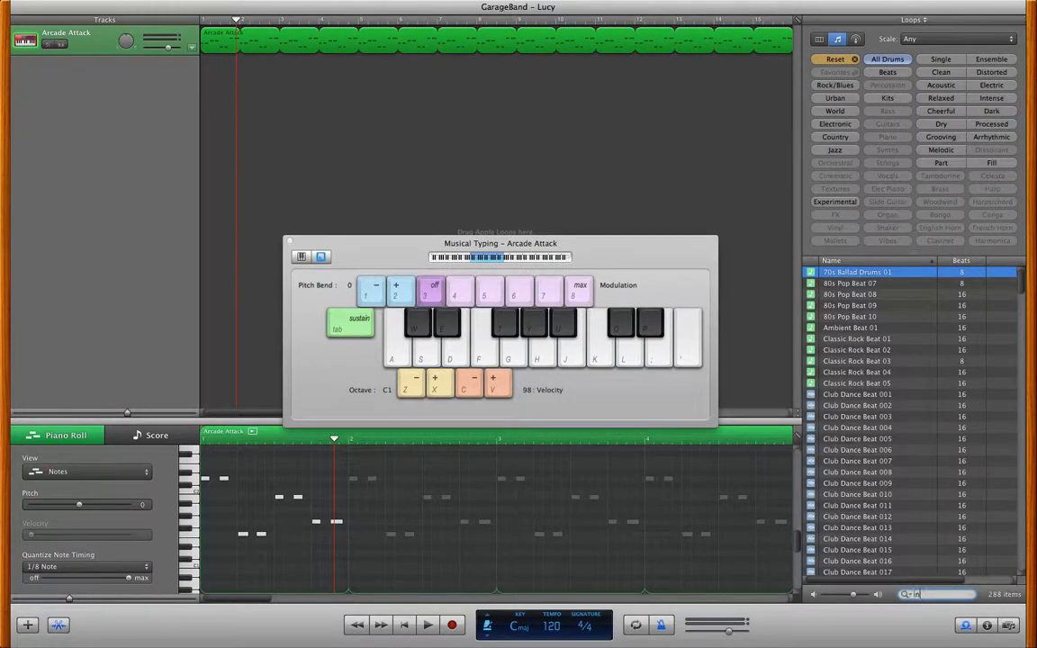
type("dustrial")
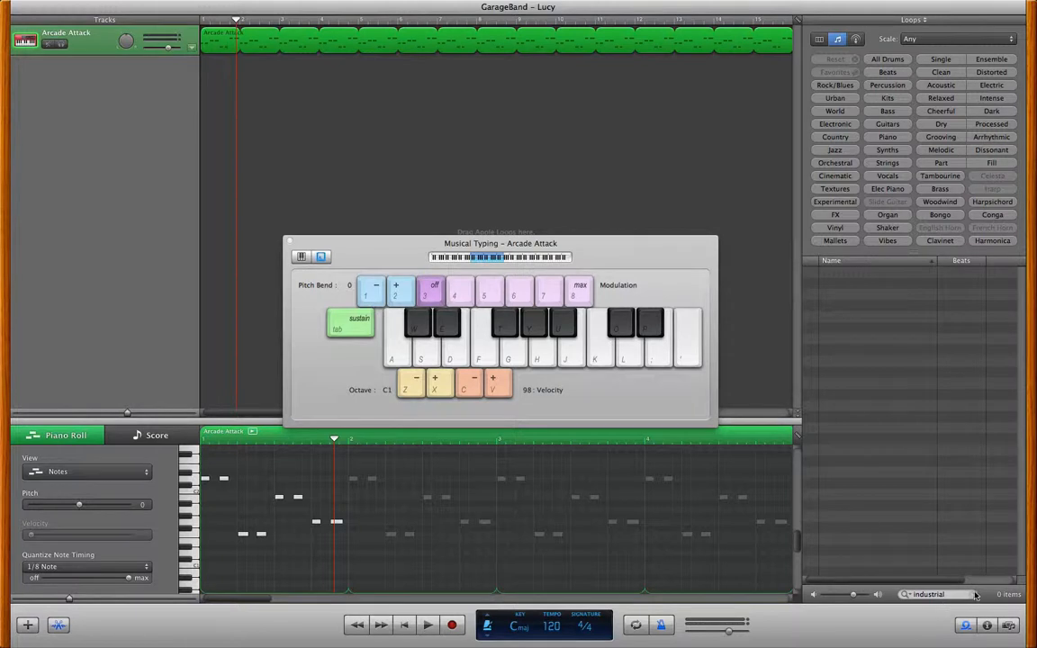
Step: Search all loops for "electronic", preview Breakbeat Long and look through the results
double_click(930, 595)
type("electronic")
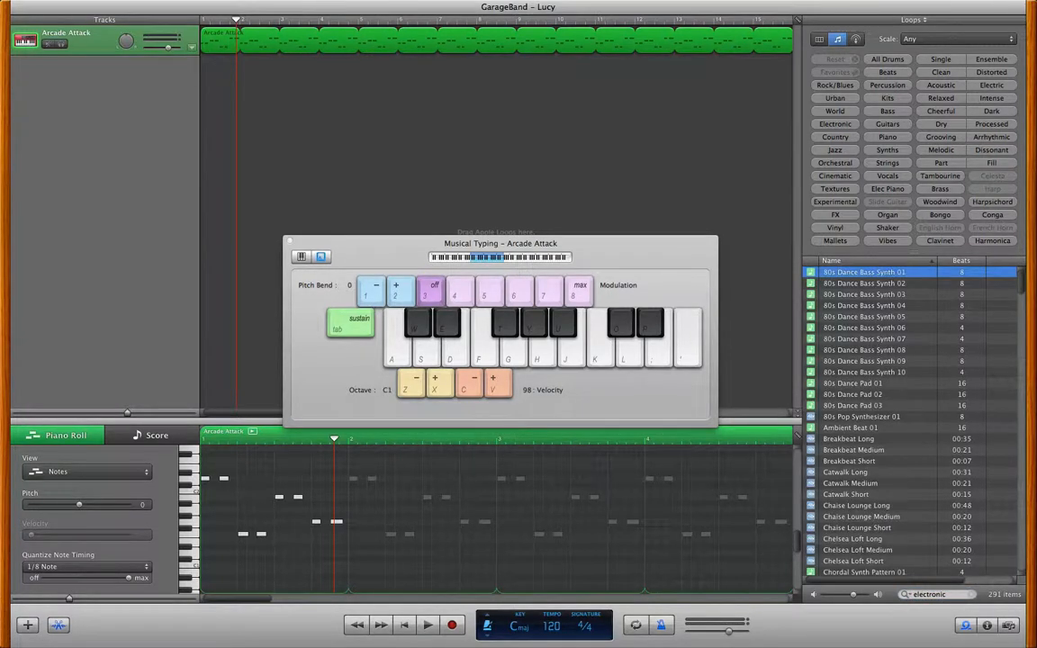
scroll(887, 514, "down", 1)
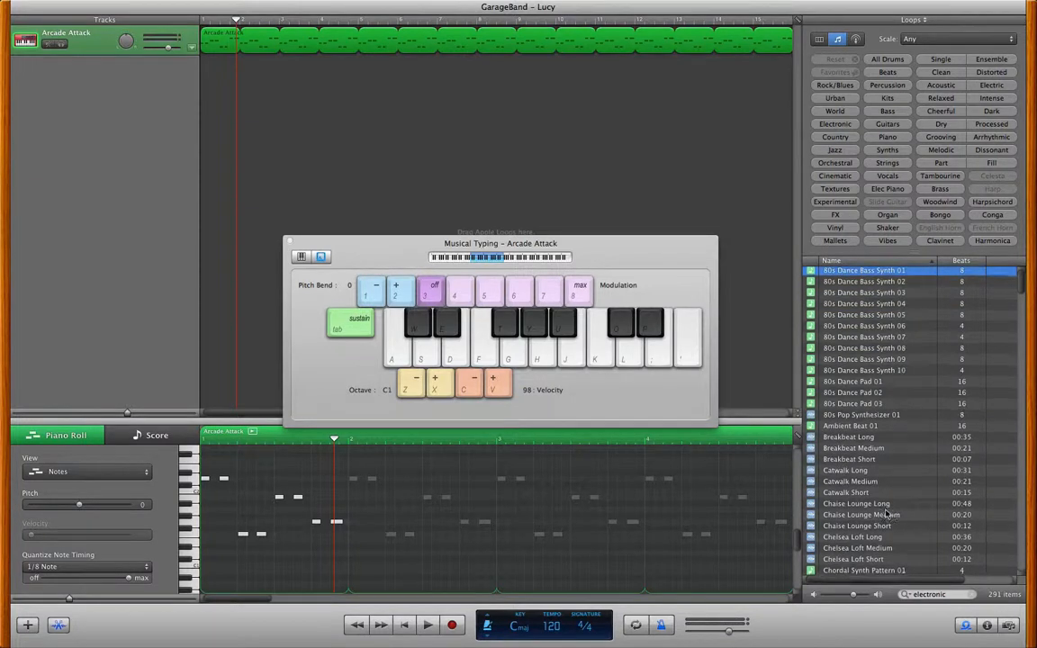
scroll(886, 514, "down", 1)
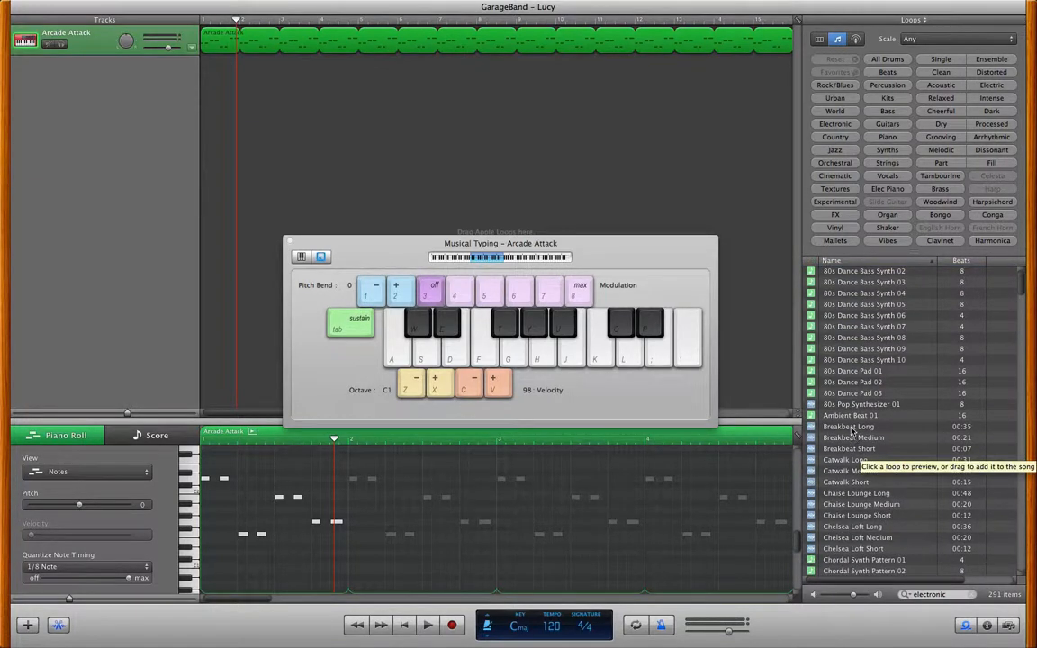
left_click(852, 428)
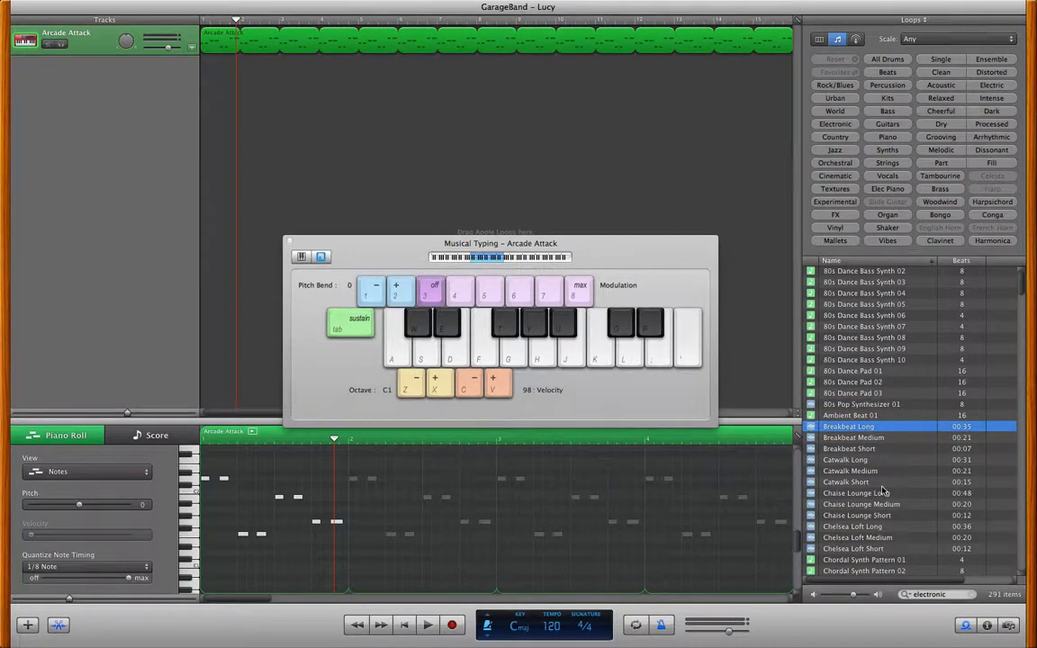
scroll(883, 491, "down", 5)
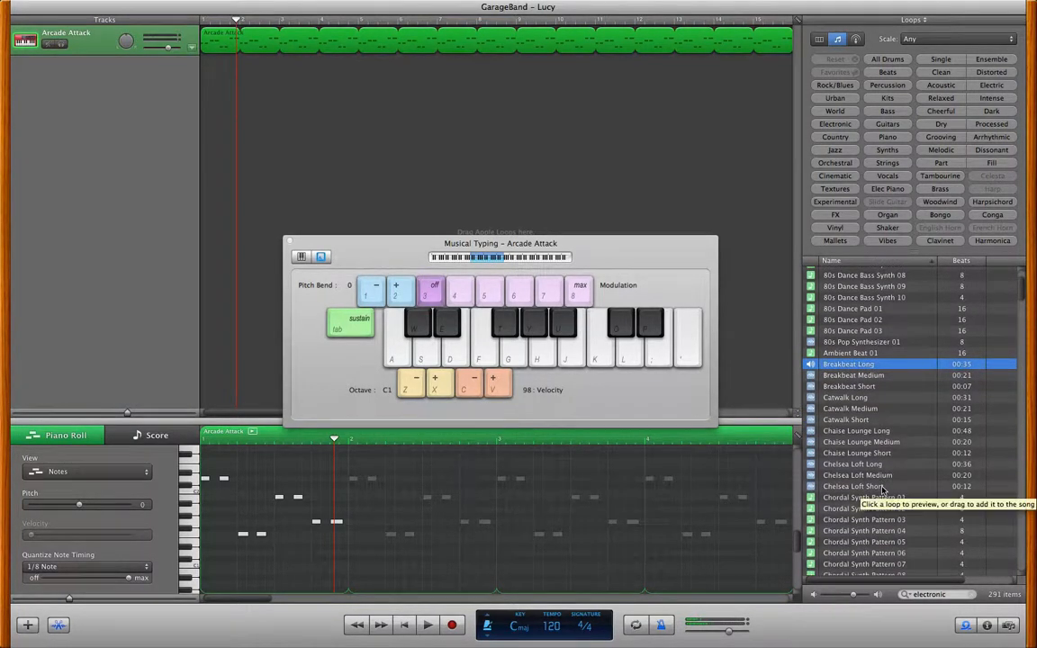
scroll(883, 489, "down", 3)
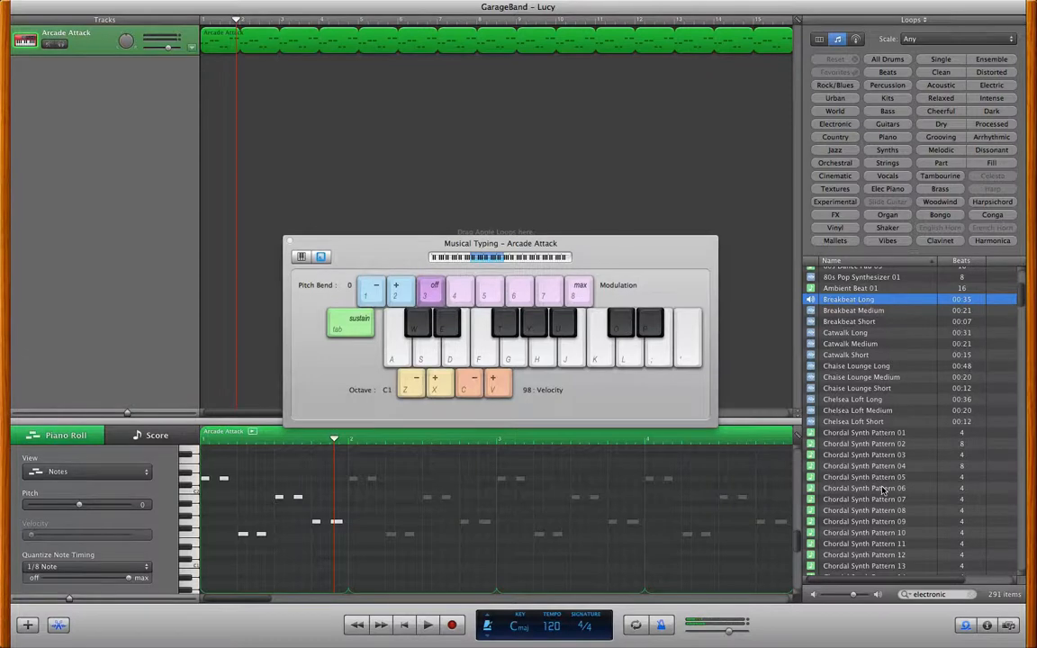
scroll(883, 490, "down", 3)
scroll(883, 490, "up", 10)
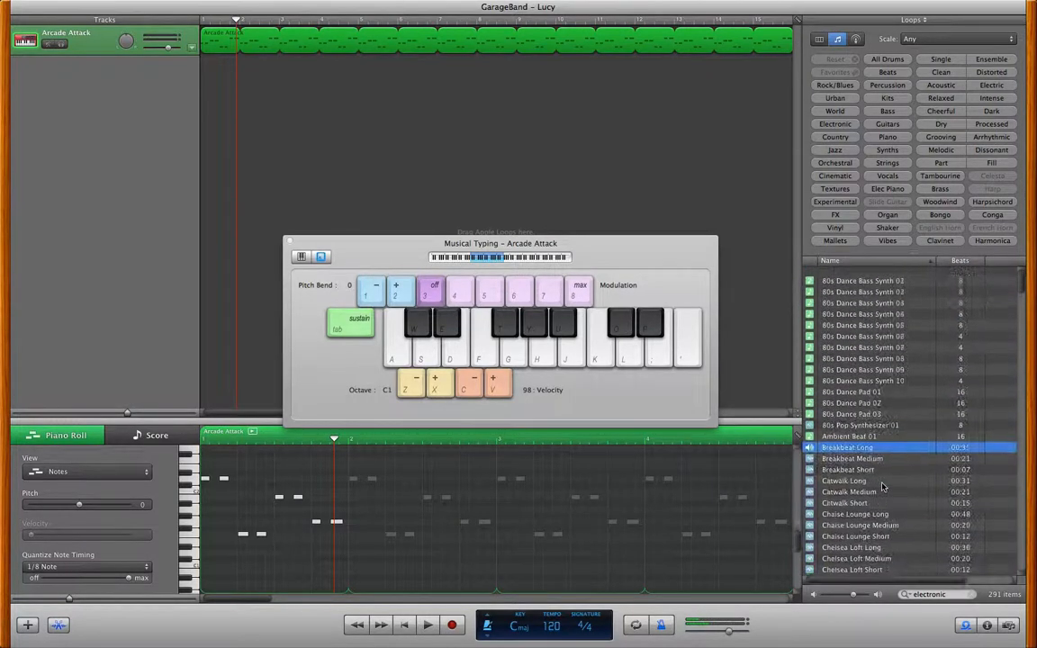
Step: Restrict the loops to All Drums and search them for "electronic"
left_click(874, 60)
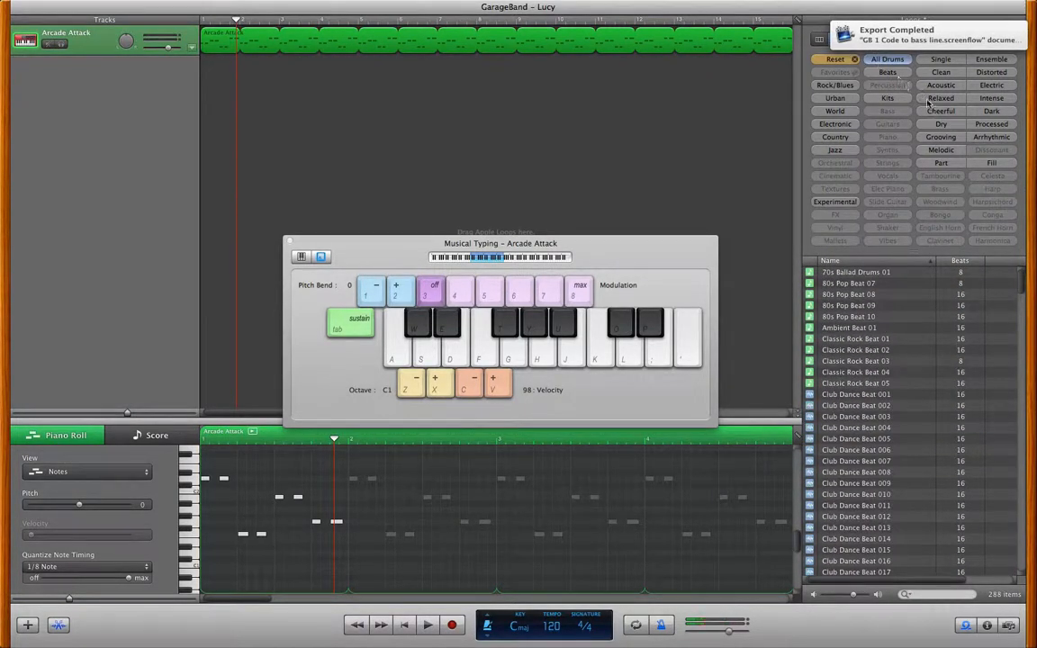
left_click(928, 595)
type("electronic")
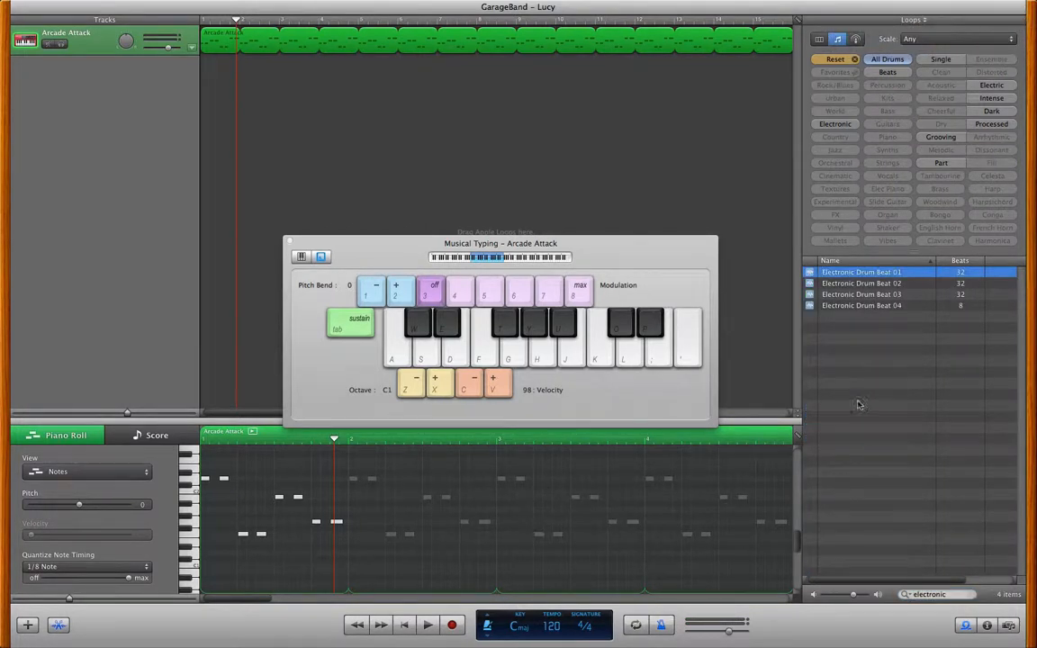
Step: Preview the Electronic Drum Beat 01, 02, 03 and 04 loops
left_click(841, 273)
left_click(846, 284)
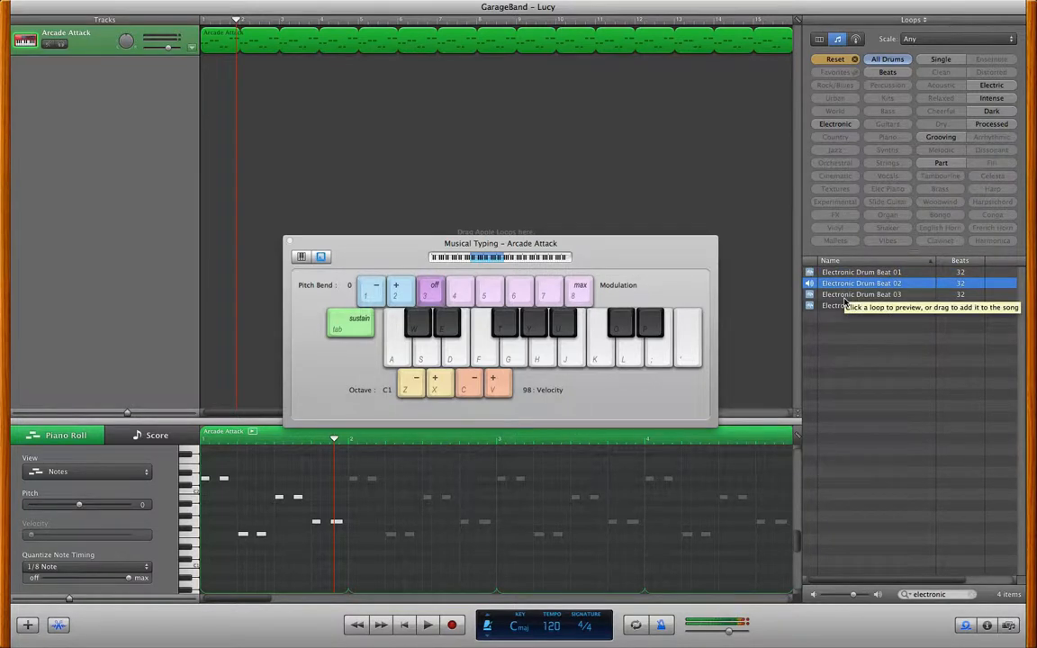
left_click(843, 297)
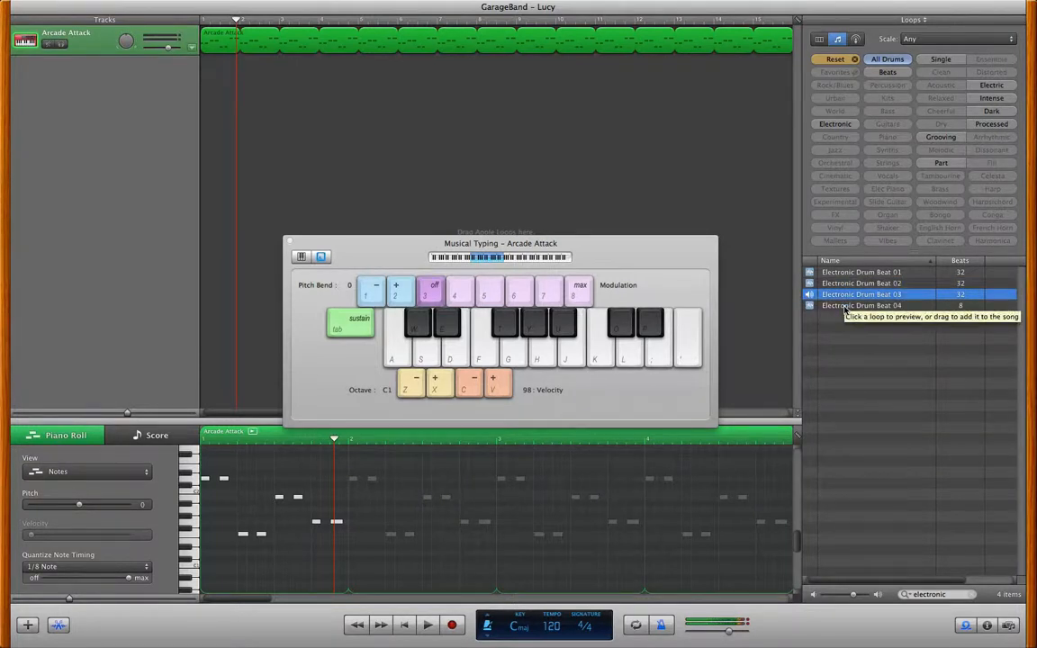
left_click(845, 306)
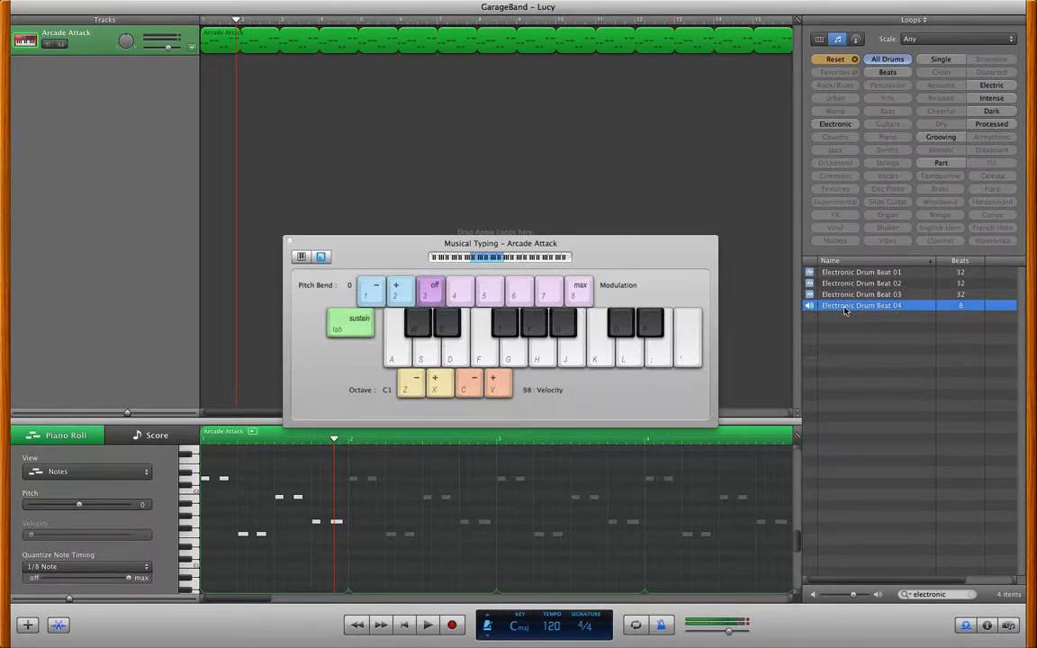
Step: Add Electronic Drum Beat 01 on a new track below Arcade Attack, starting at bar 3
left_click_drag(851, 274, 346, 82)
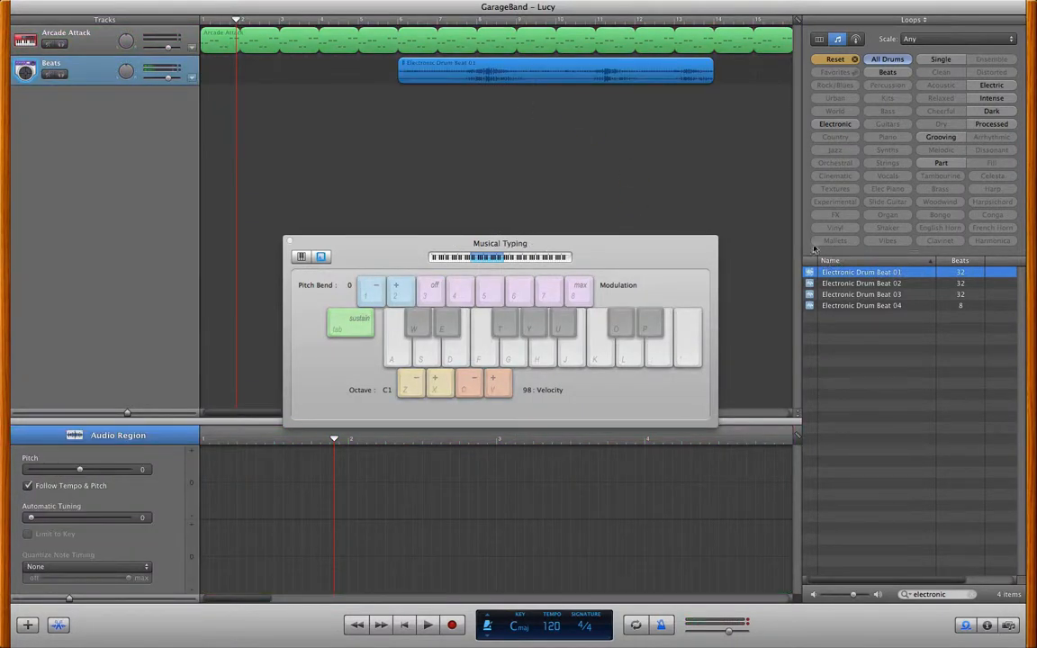
left_click_drag(413, 70, 341, 63)
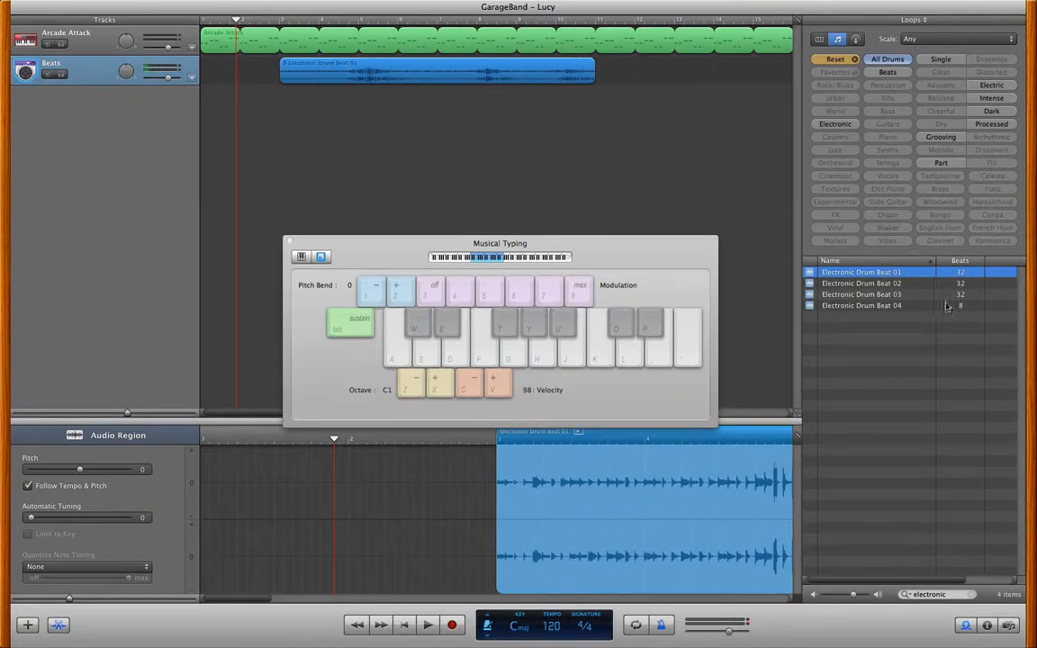
Step: Add Electronic Drum Beat 02 at bar 11 and Electronic Drum Beat 03 at bar 19 on the Beats track, end to end
left_click(866, 283)
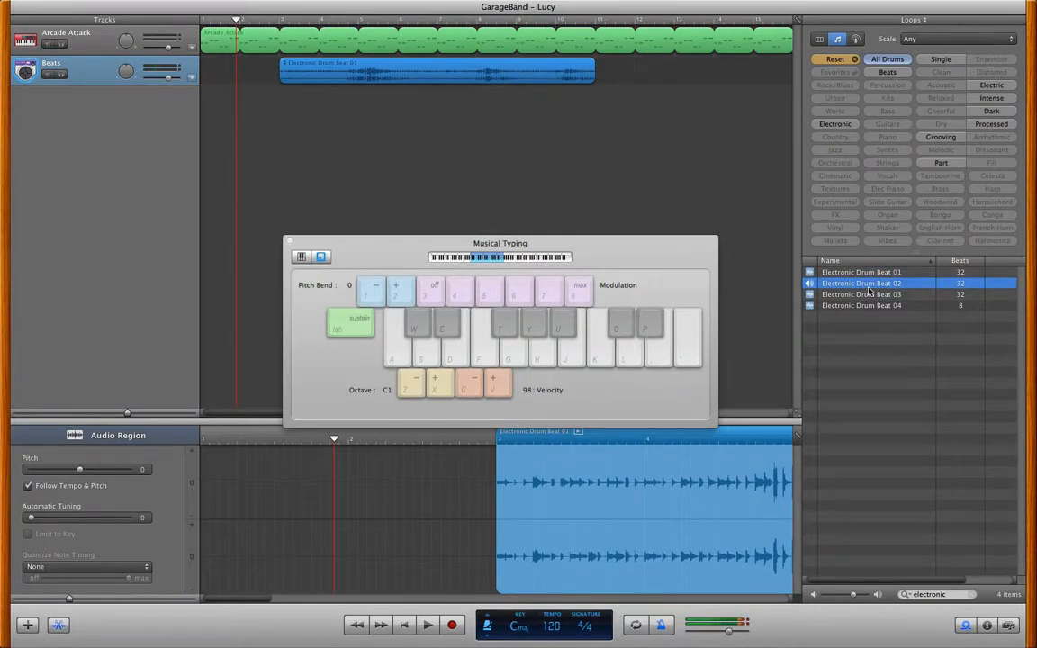
left_click_drag(869, 290, 614, 77)
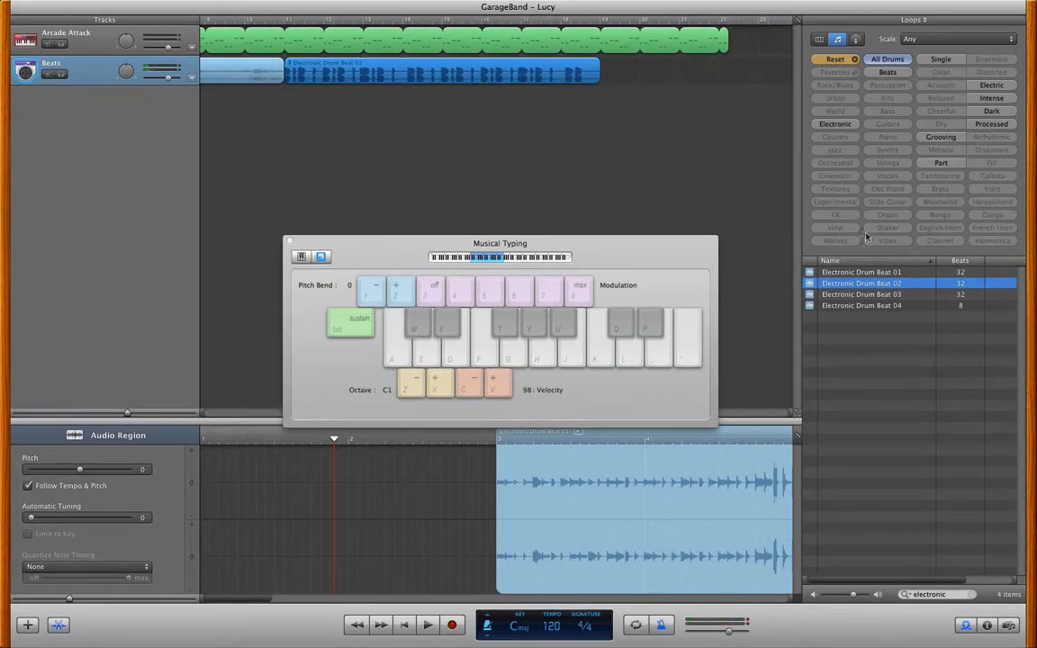
left_click(862, 295)
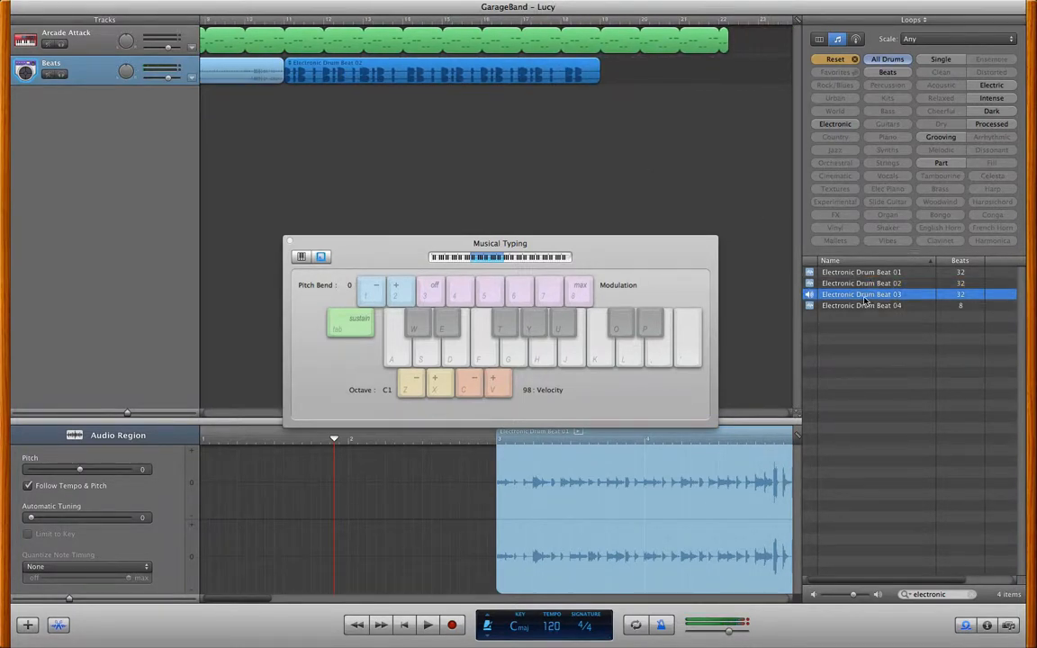
left_click_drag(864, 301, 614, 77)
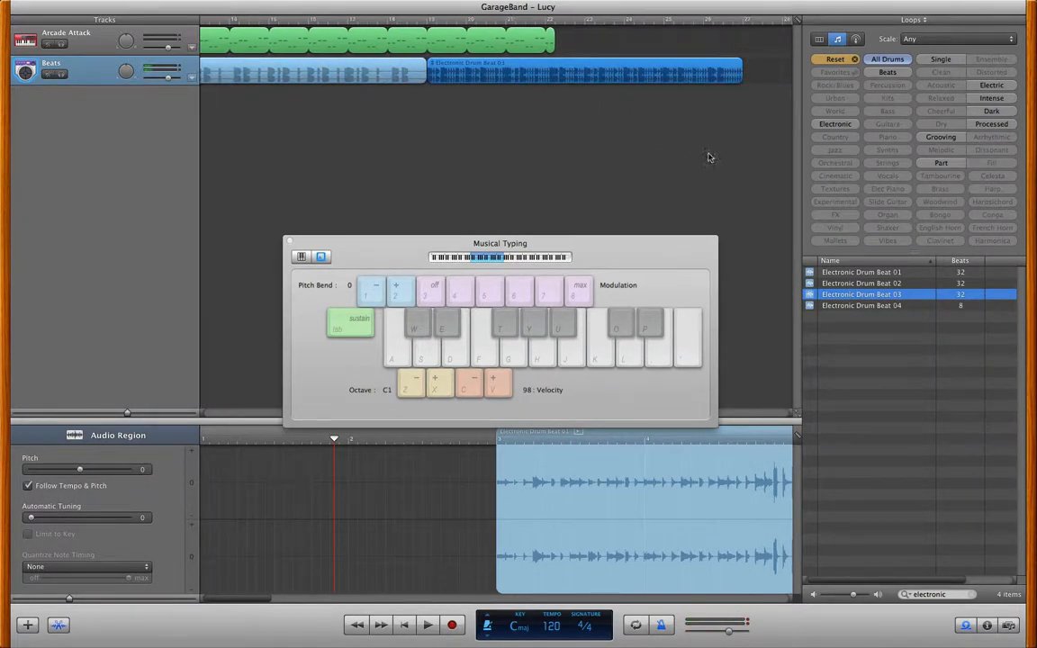
Step: Extend the looped Arcade Attack region to about bar 34
left_click(450, 42)
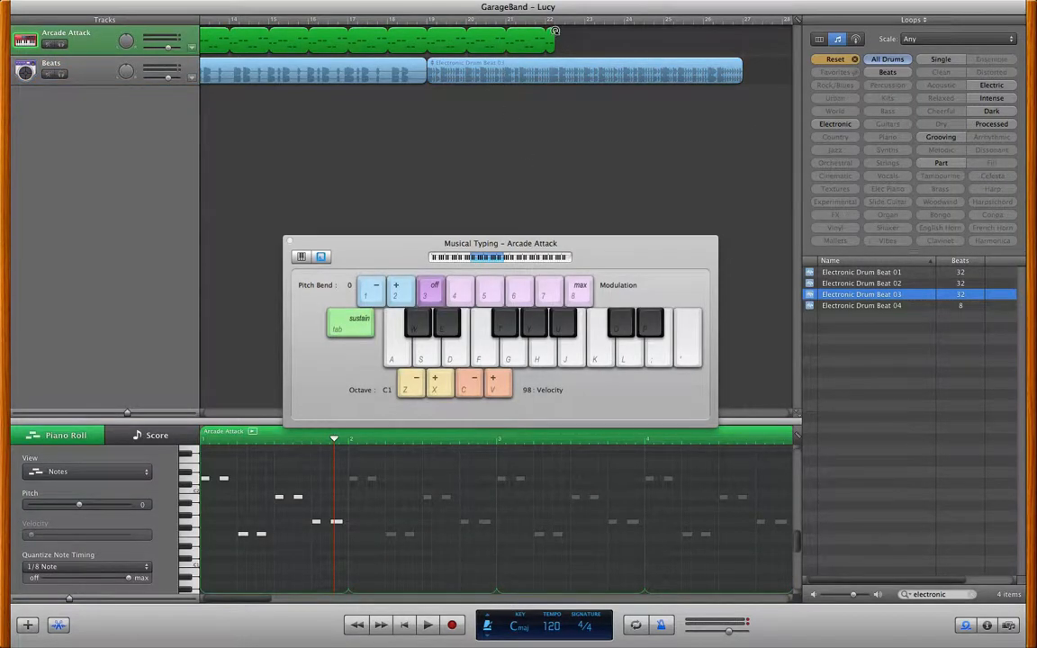
left_click_drag(554, 31, 1021, 54)
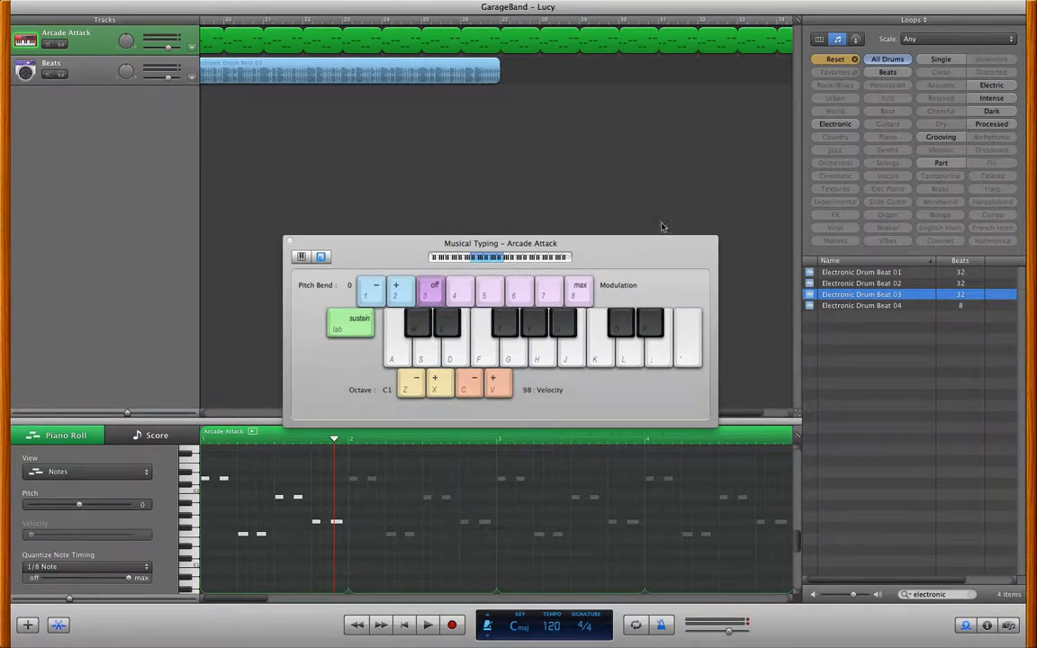
Step: Add Electronic Drum Beat 04 at bar 27 on the Beats track and loop it out to bar 35
left_click(871, 306)
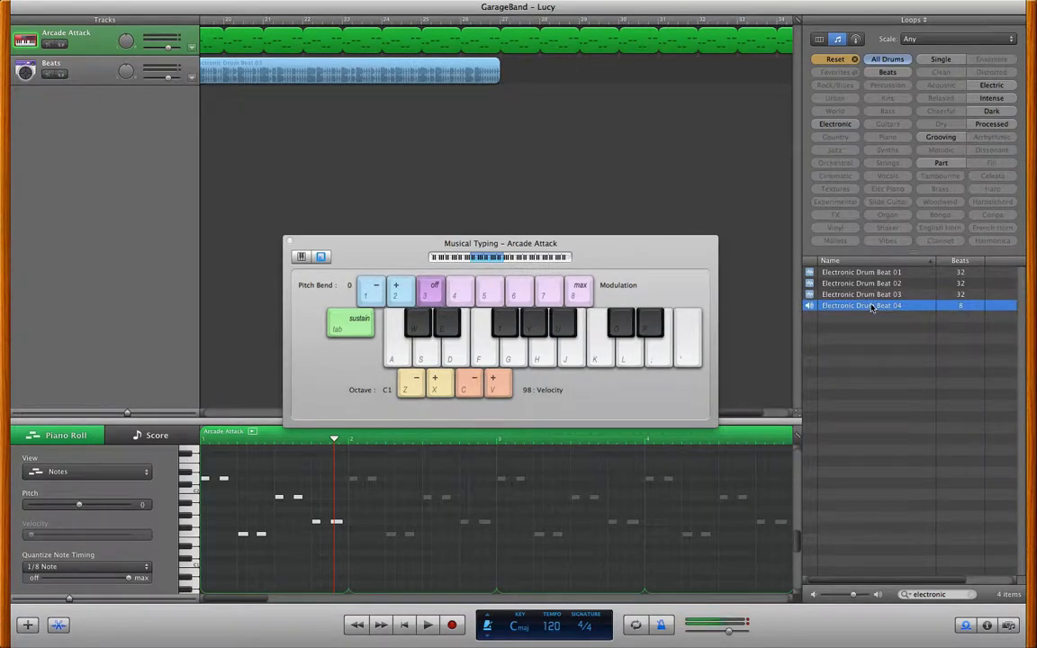
left_click_drag(810, 306, 514, 75)
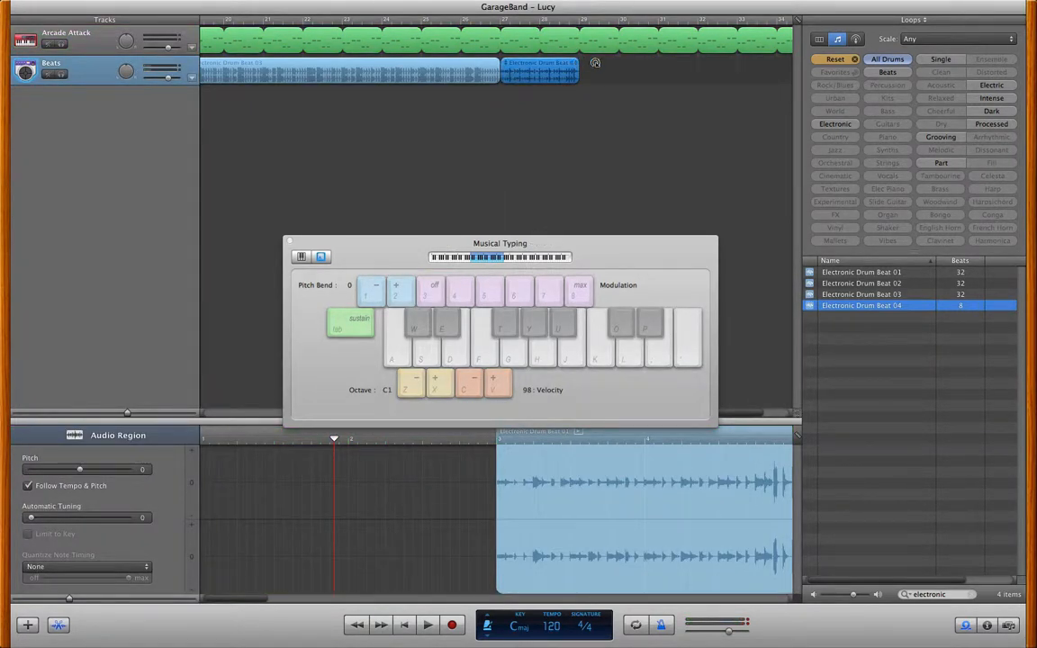
left_click_drag(577, 64, 765, 70)
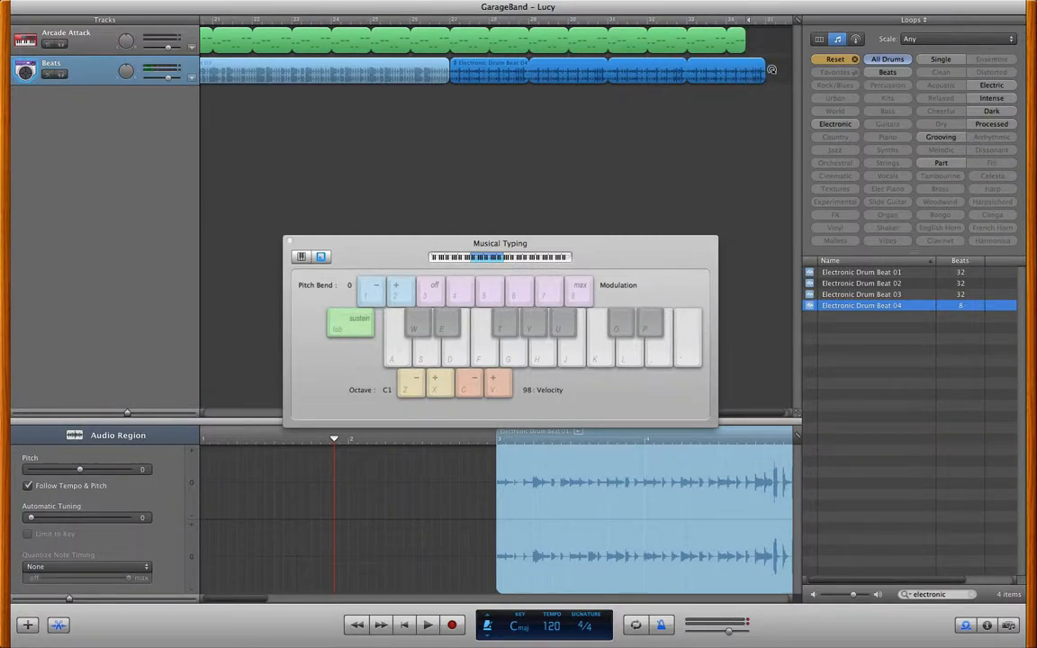
Step: Copy the Electronic Drum Beat 03 region and paste it at bar 35 on the Beats track
left_click(300, 66)
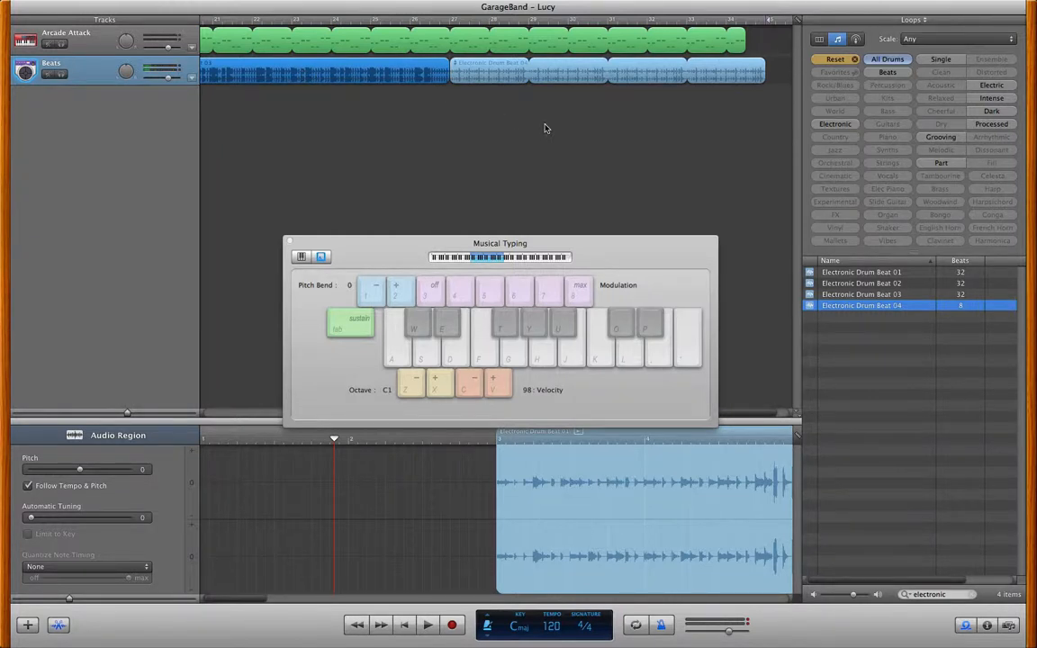
scroll(547, 127, "right", 3)
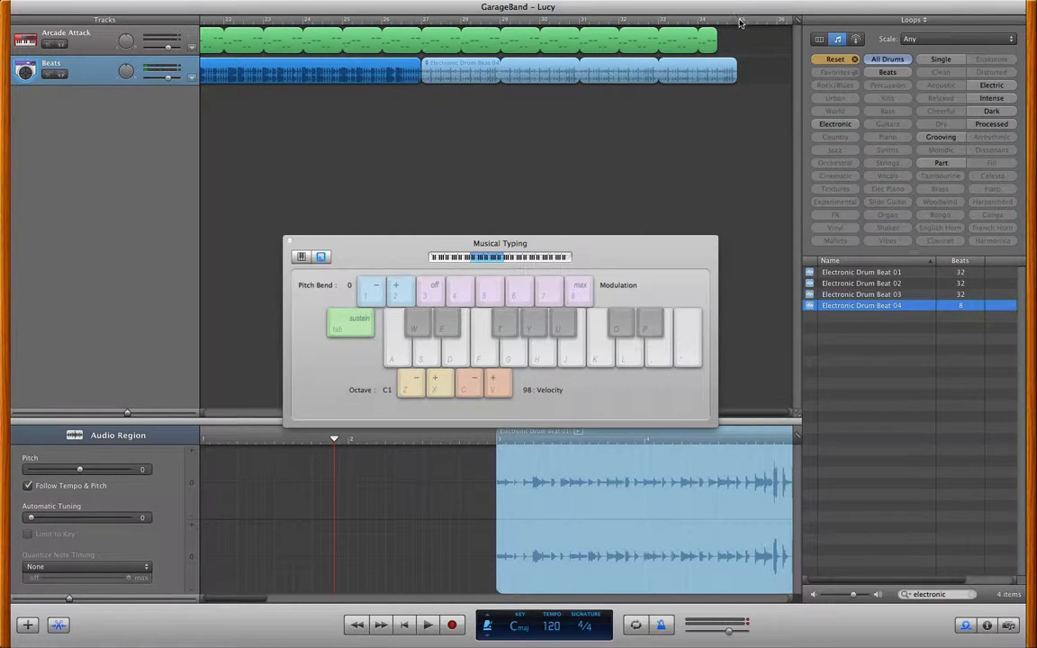
left_click(739, 23)
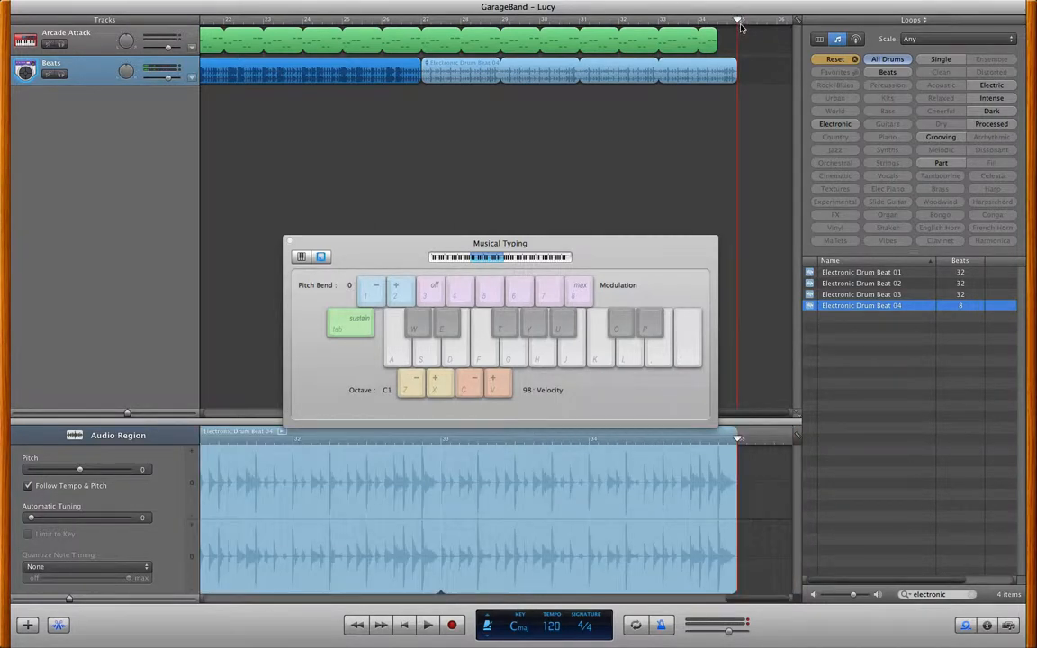
key("super+v")
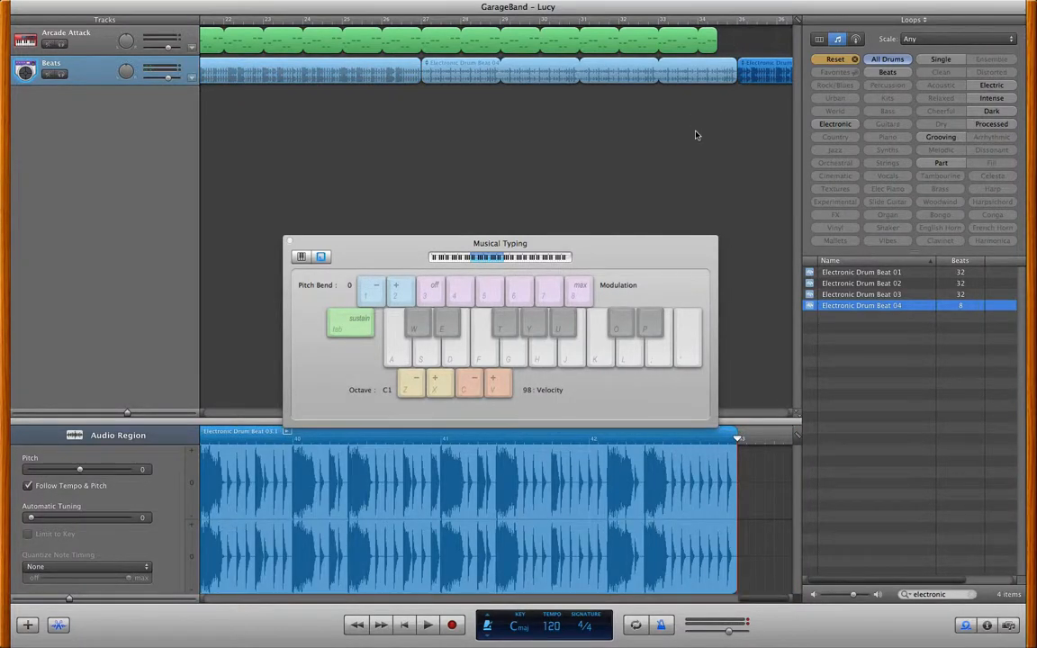
Step: Extend the looped Arcade Attack region to bar 43, level with the end of the last drum region
scroll(696, 135, "right", 5)
scroll(697, 135, "left", 1)
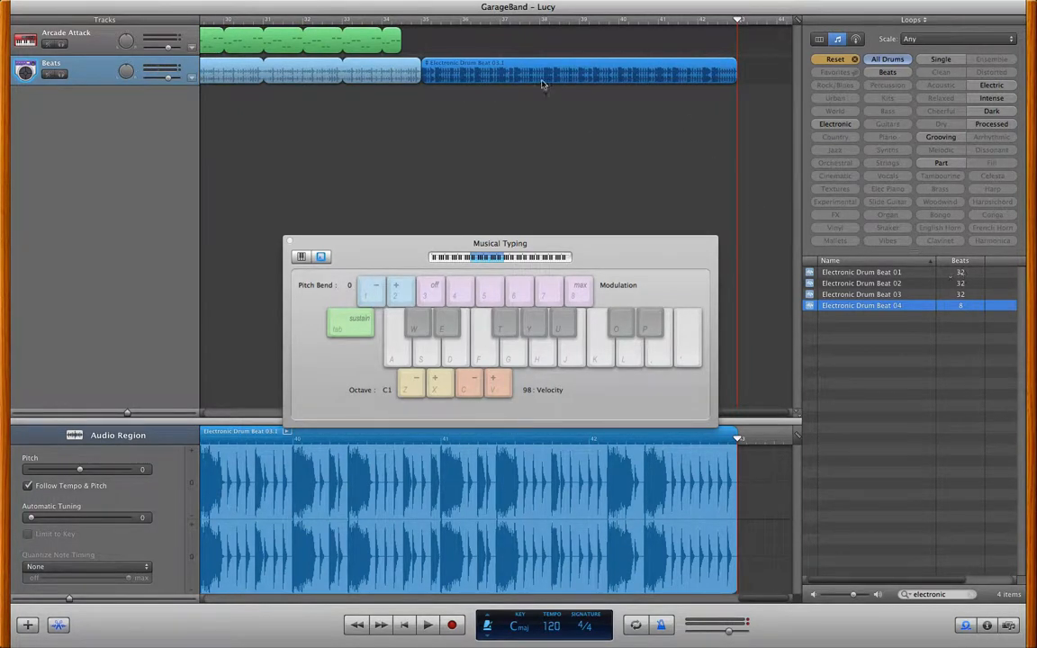
left_click_drag(401, 33, 739, 36)
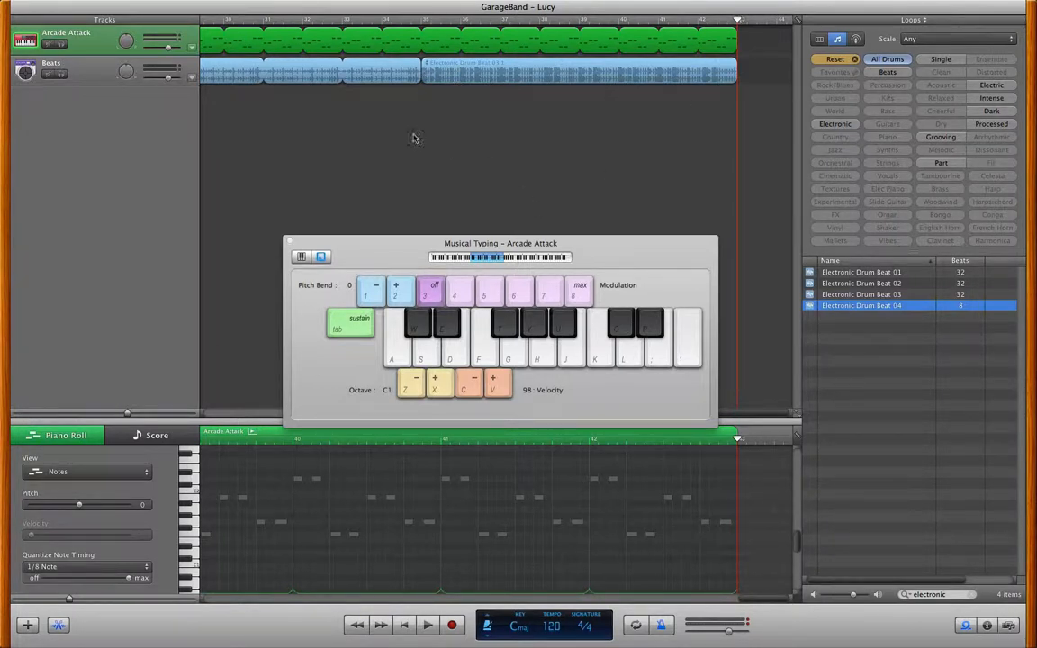
Step: Play the arrangement from the beginning to hear the bass line with the drum loops
scroll(391, 134, "left", 10)
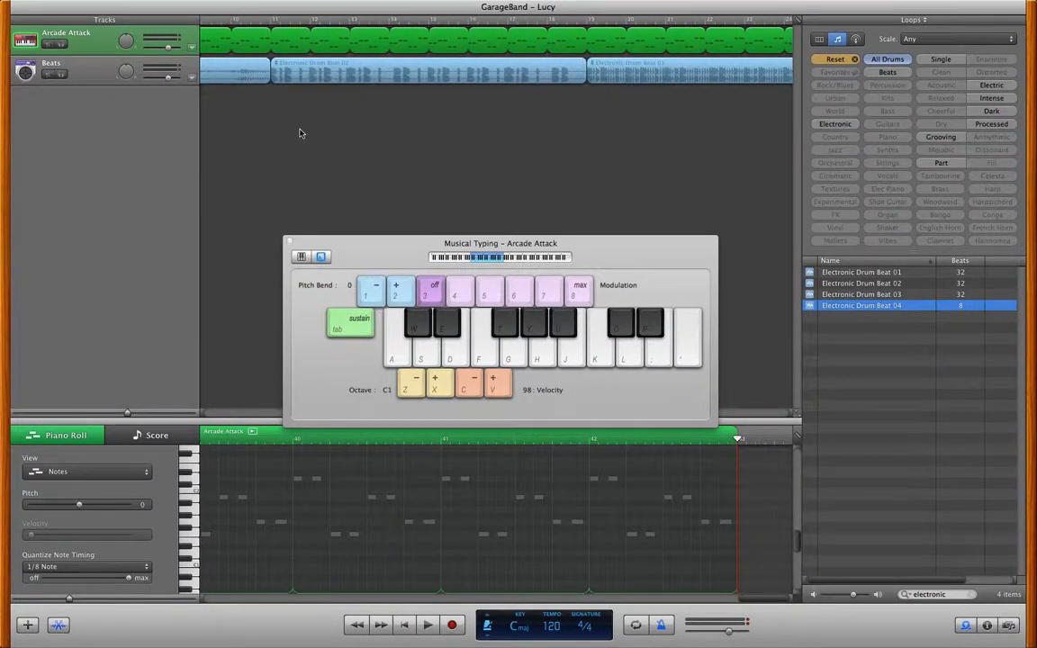
scroll(299, 132, "left", 10)
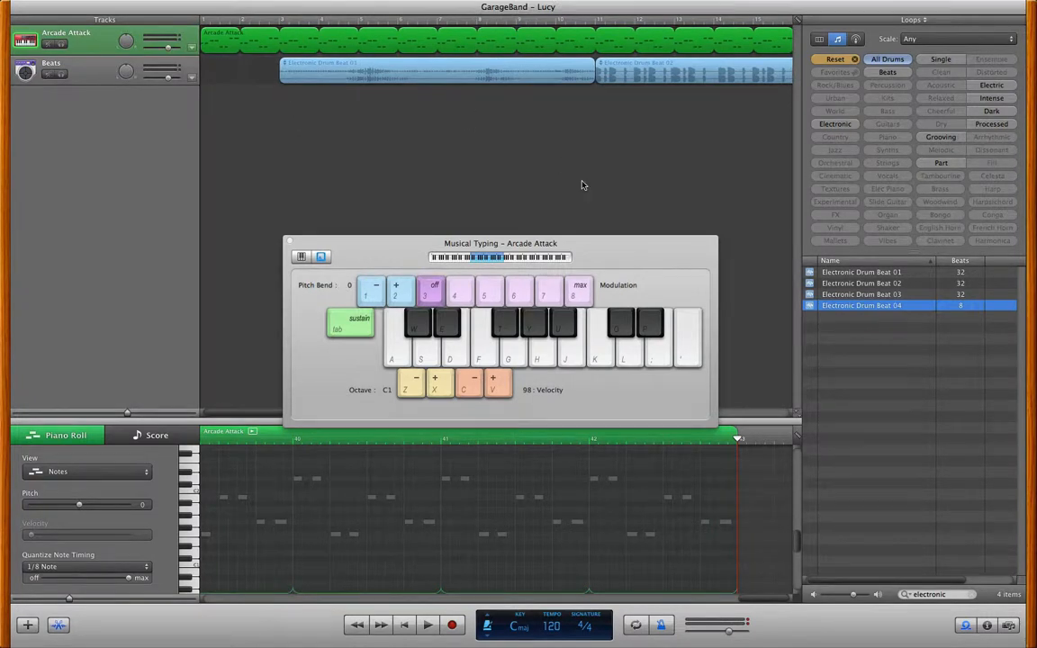
key("Return")
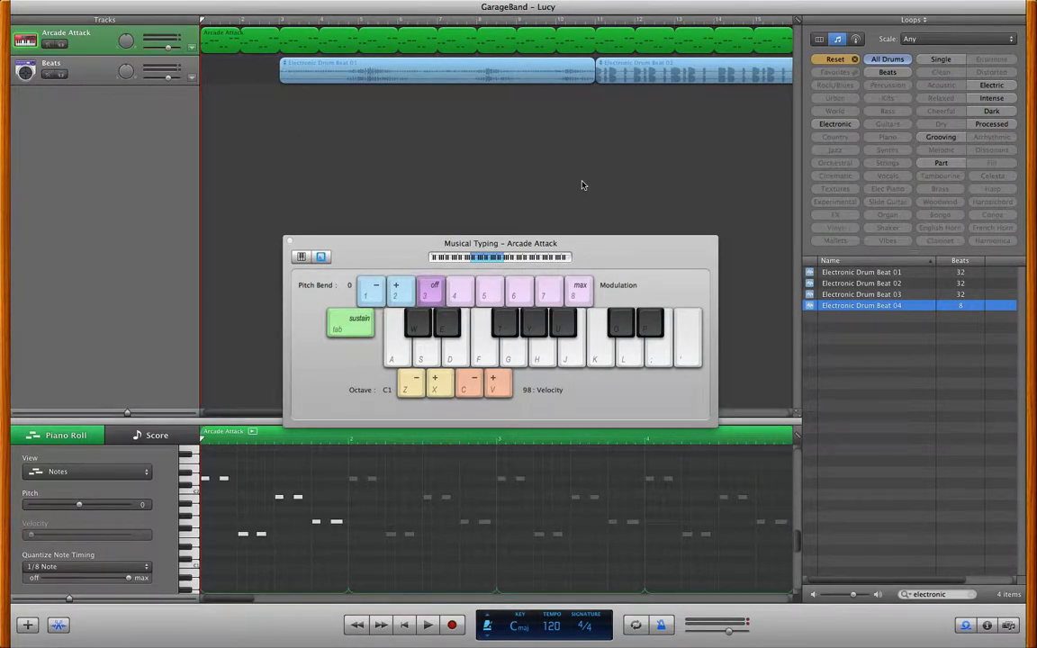
key("space")
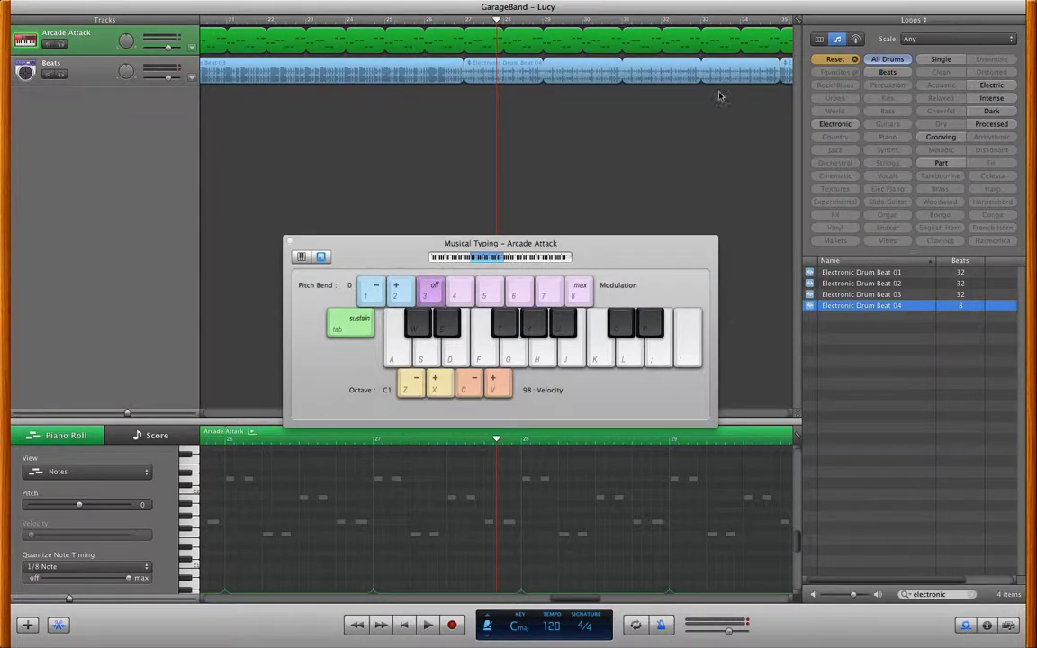
Step: Delete the Beats track together with all its drum loops
left_click_drag(601, 253, 639, 221)
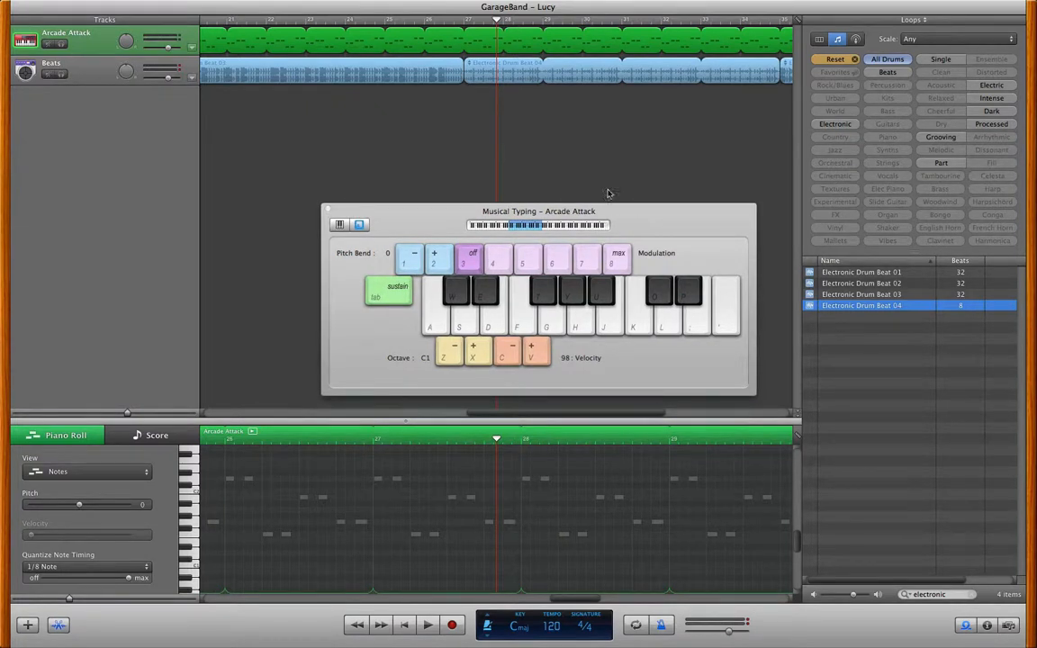
scroll(363, 152, "left", 3)
scroll(363, 152, "left", 2)
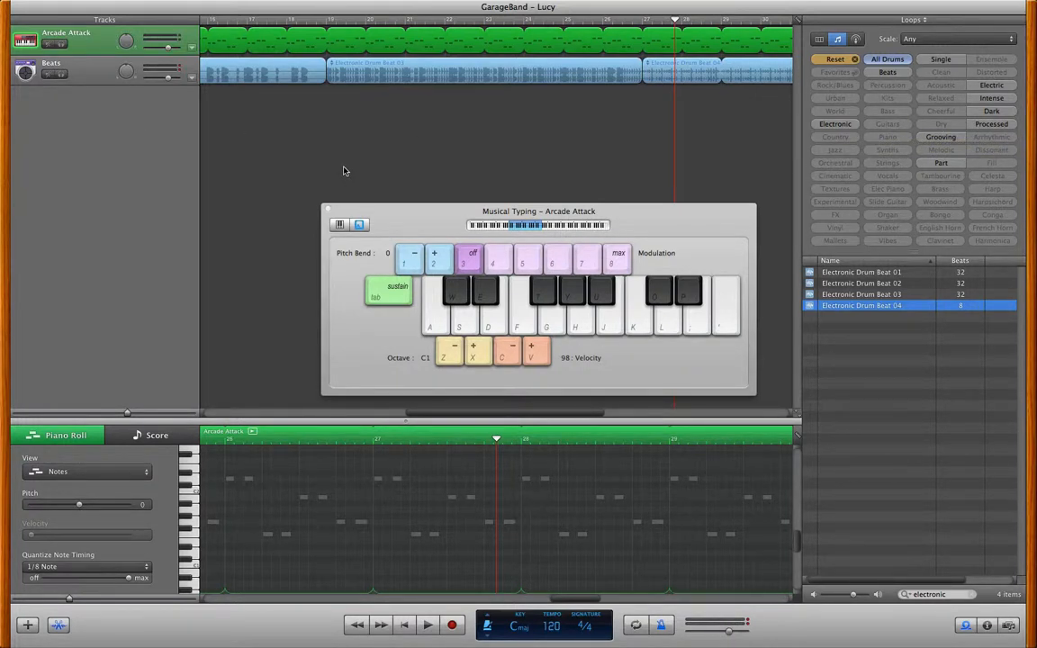
left_click(99, 76)
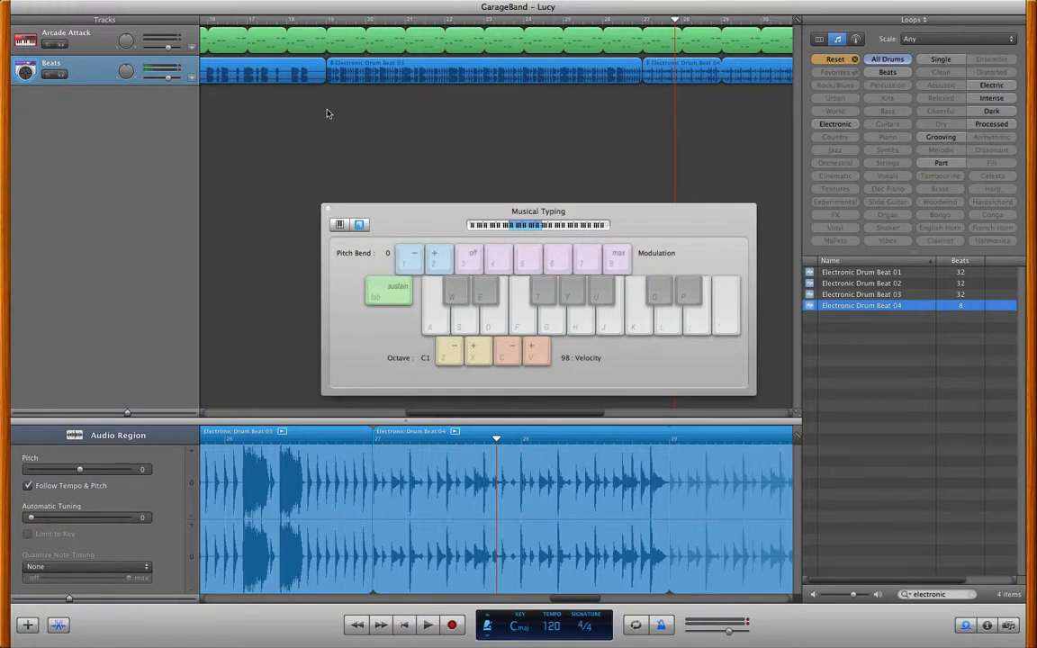
key("super+BackSpace")
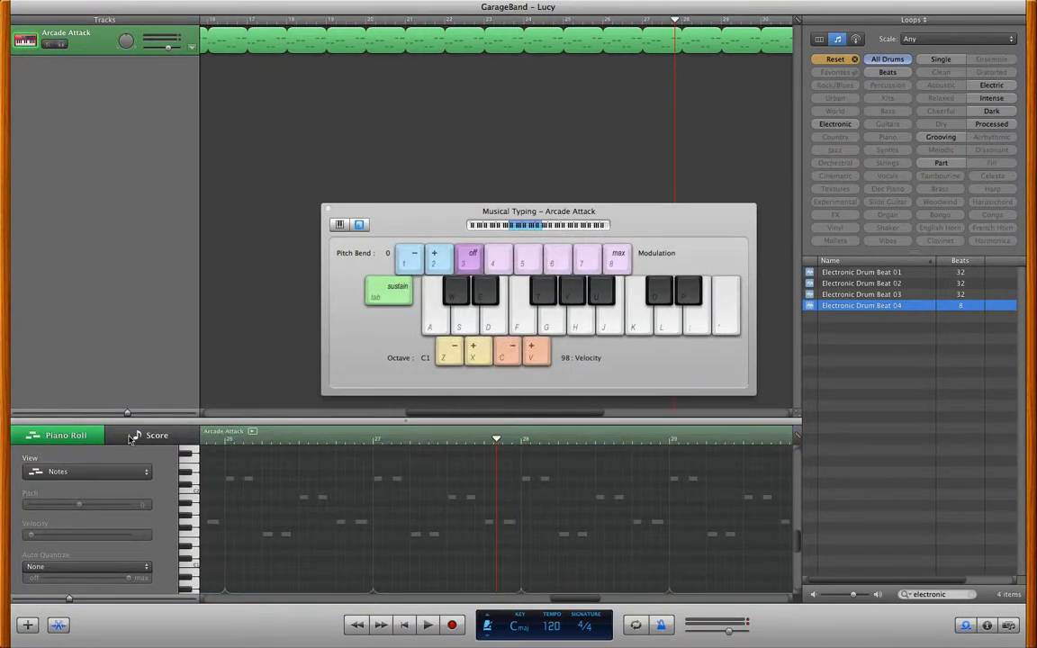
Step: Create a new Software Instrument track and move the Musical Typing window away from the instrument list
left_click(27, 625)
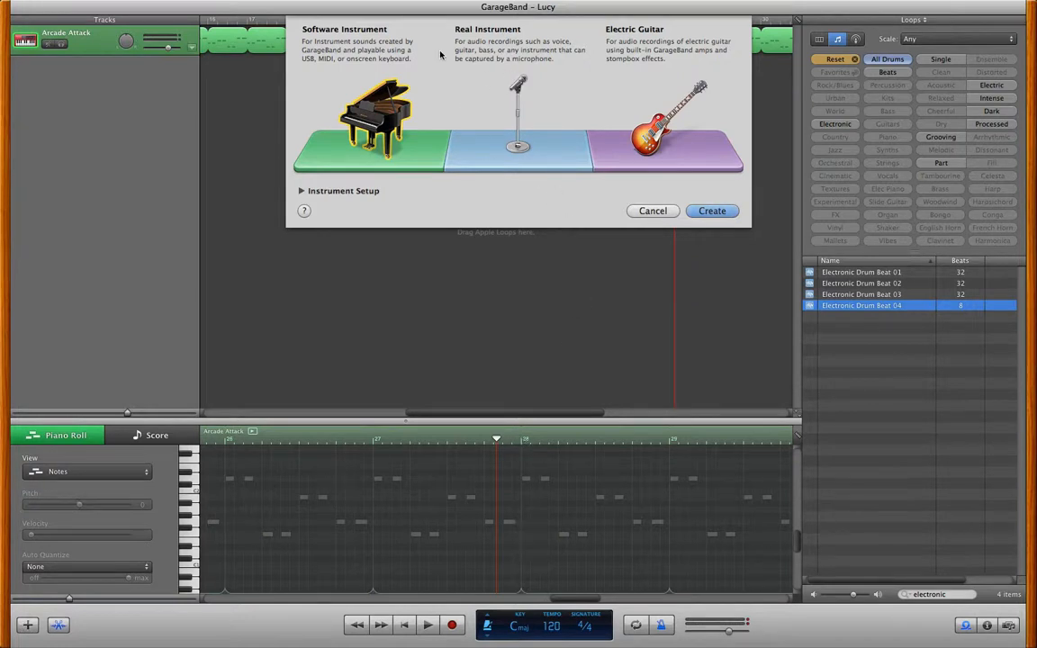
left_click(724, 212)
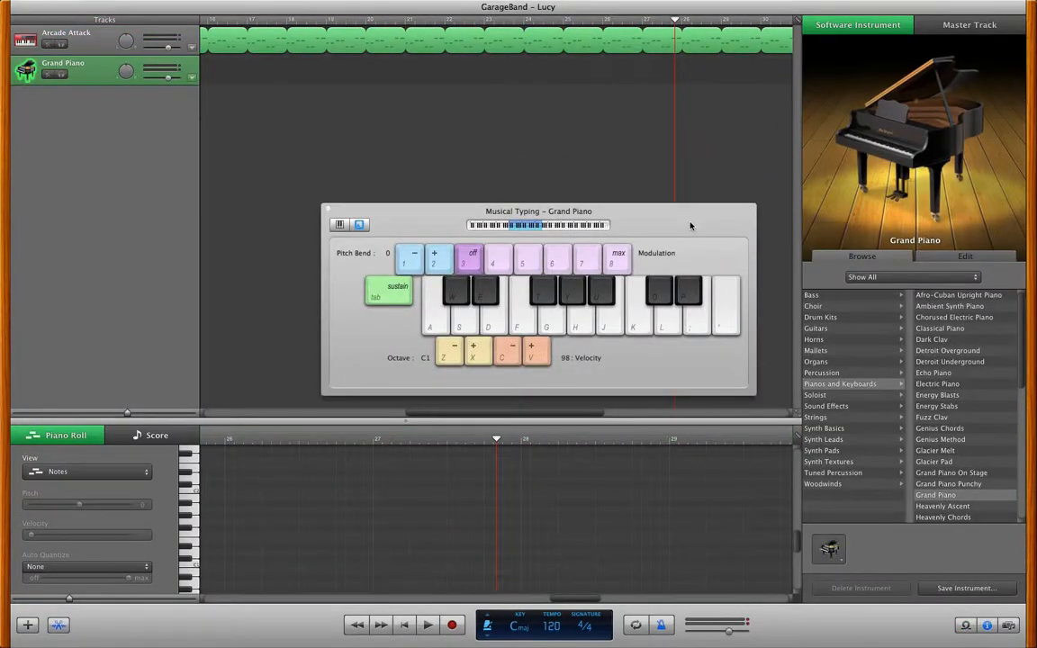
left_click_drag(691, 225, 571, 155)
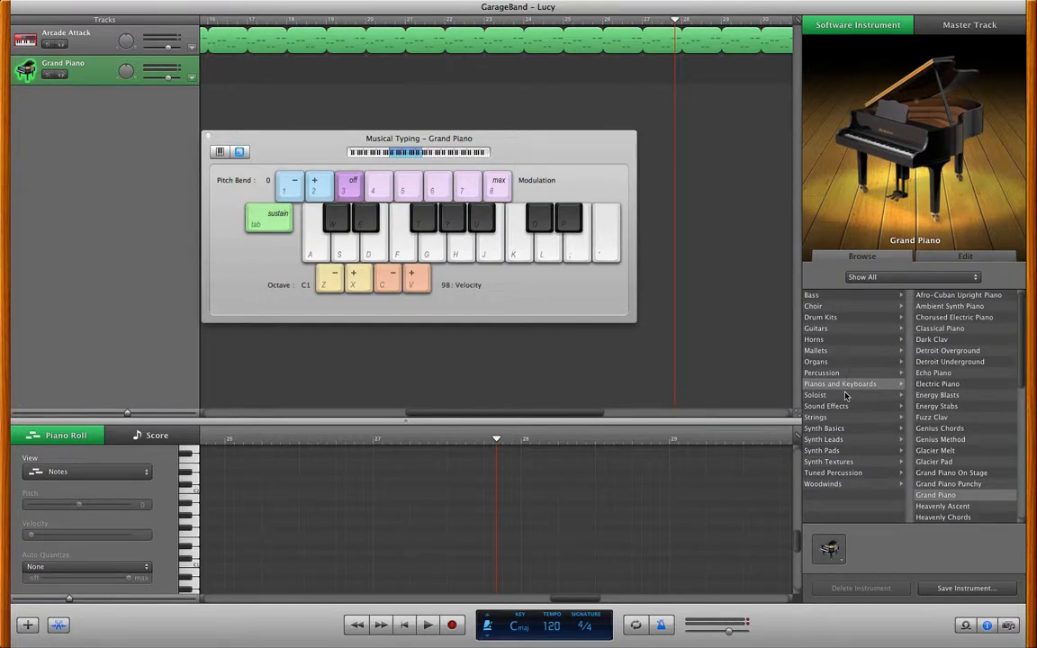
Step: Change the new track's instrument to Dance Kit from the Drum Kits category
left_click(823, 317)
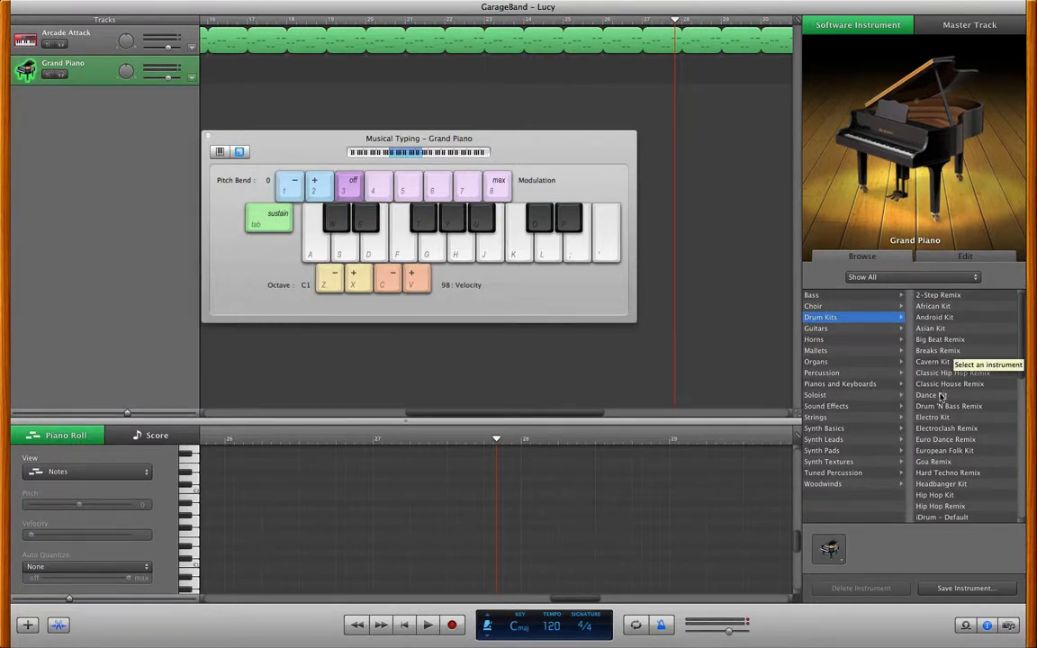
scroll(938, 383, "down", 4)
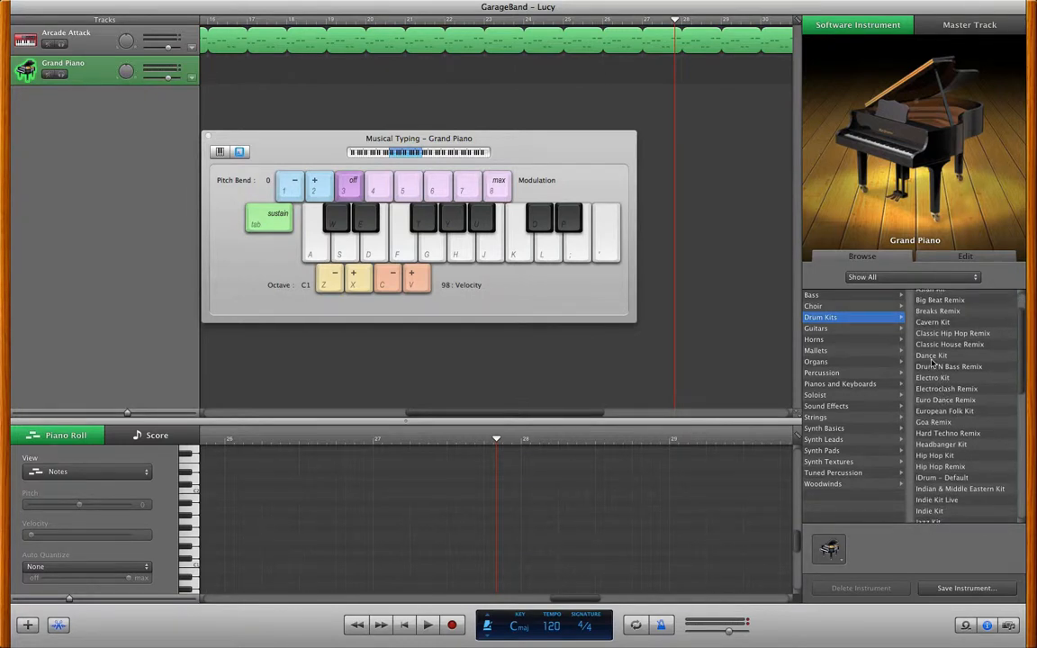
left_click(932, 359)
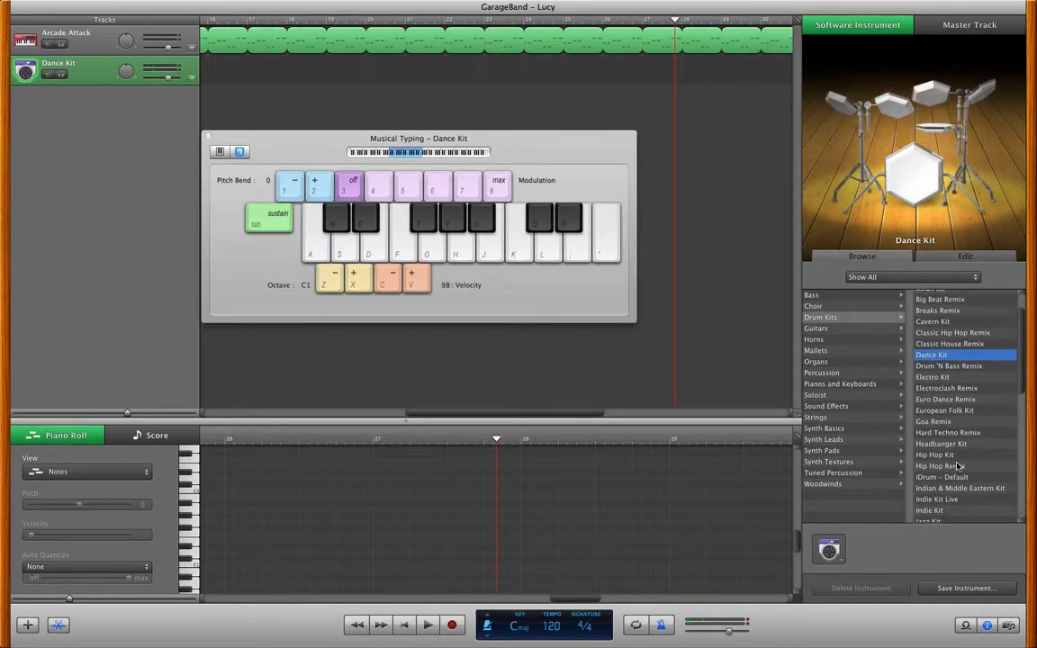
Step: Switch the drum track's instrument to Warehouse Kit and play a few test notes
scroll(954, 432, "down", 5)
scroll(958, 465, "down", 5)
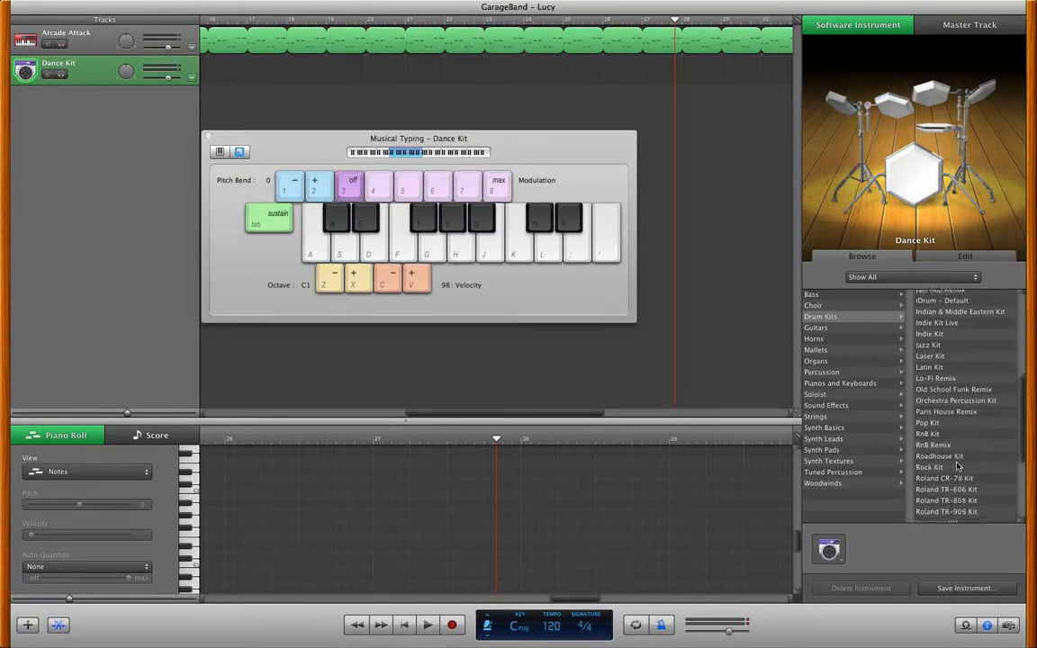
scroll(957, 465, "down", 4)
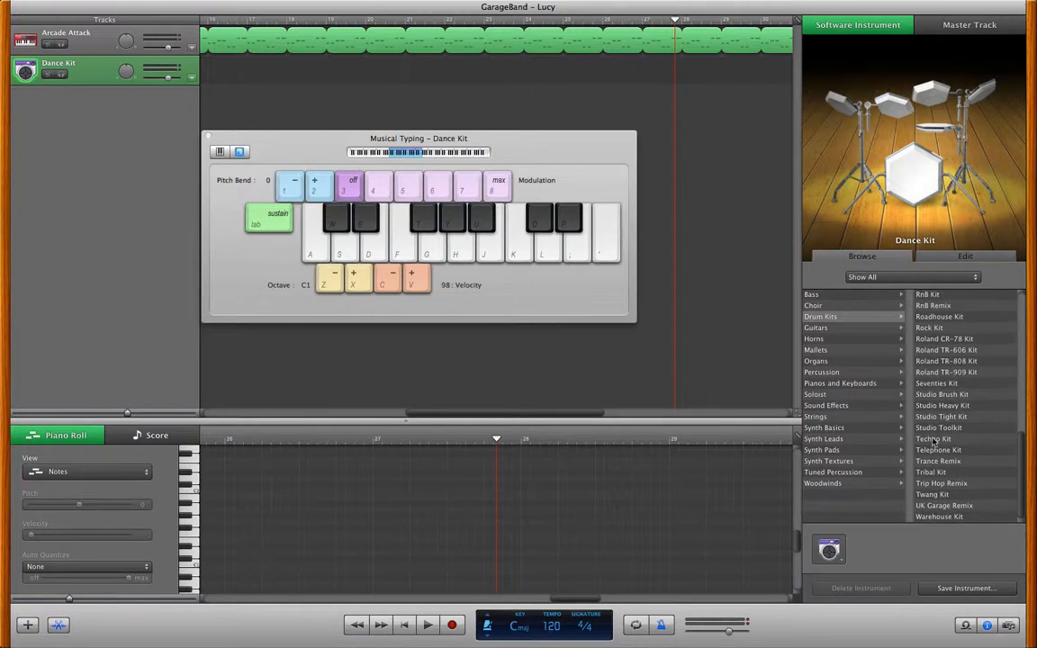
left_click(933, 517)
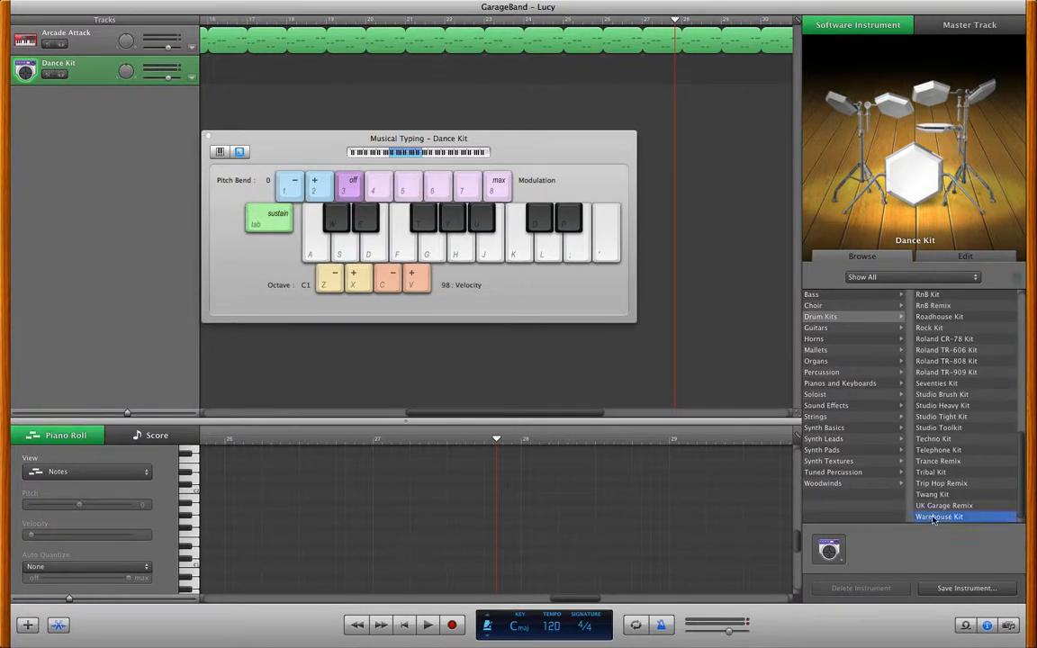
key("a")
key("a")
key("a")
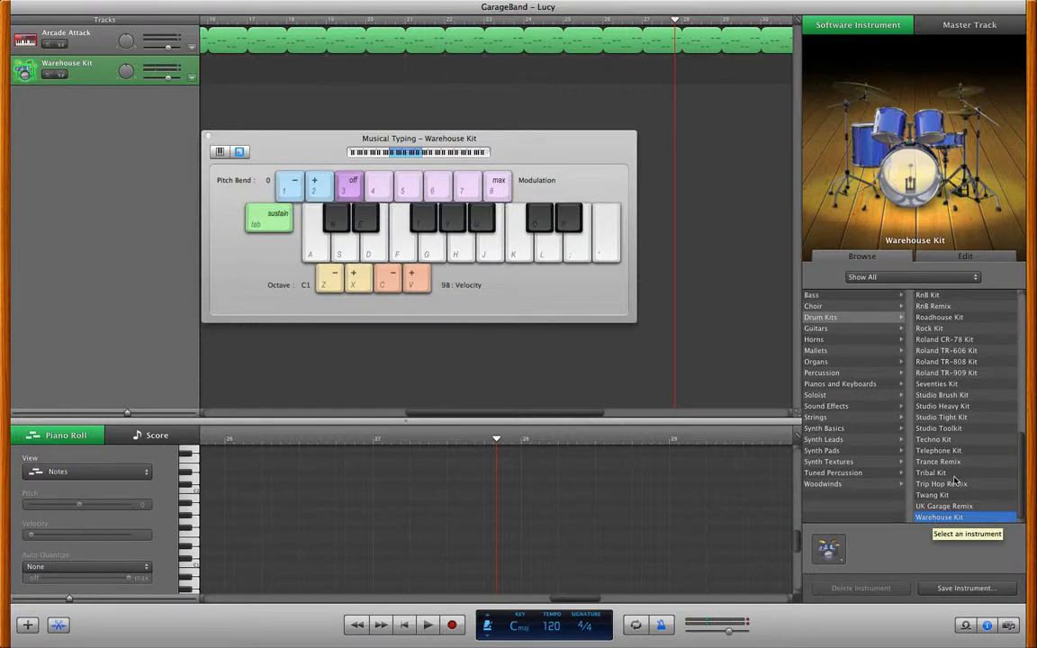
Step: Switch the drum track's instrument to Trance Remix and play a test note
scroll(948, 487, "up", 1)
scroll(947, 487, "up", 1)
left_click(947, 486)
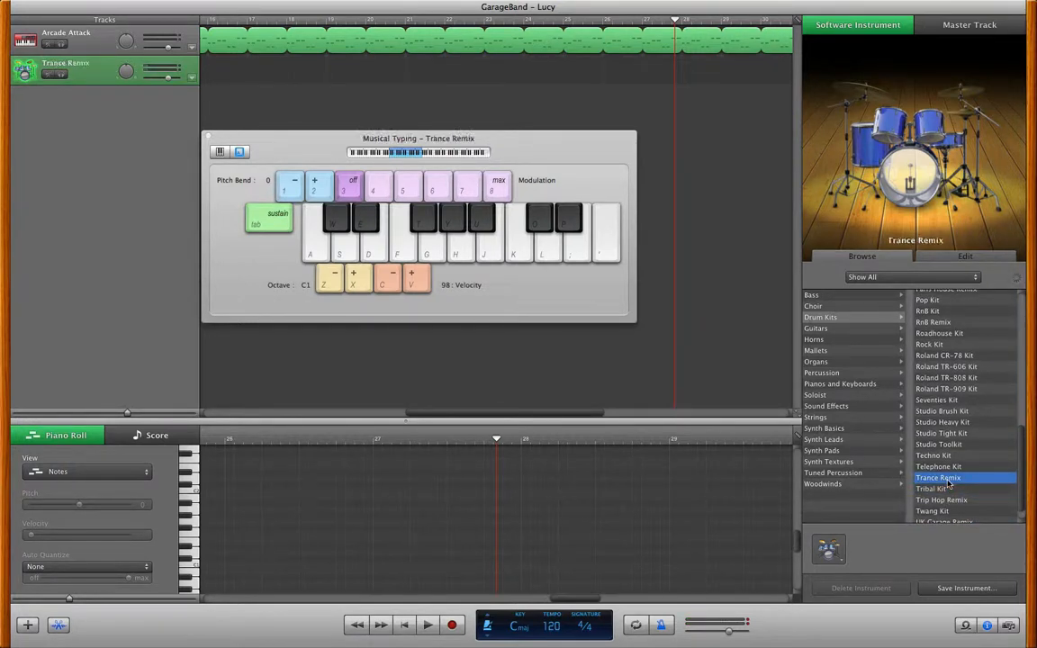
key("a")
Step: Switch the drum track's instrument to Hard Techno Remix
scroll(947, 483, "up", 3)
scroll(948, 483, "up", 4)
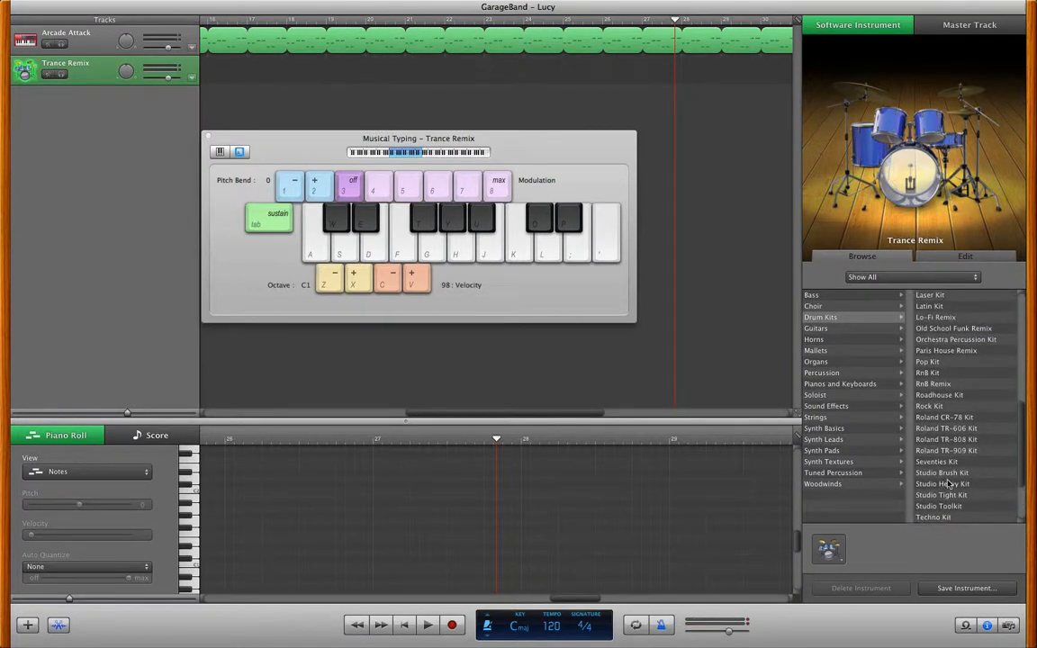
scroll(948, 484, "up", 6)
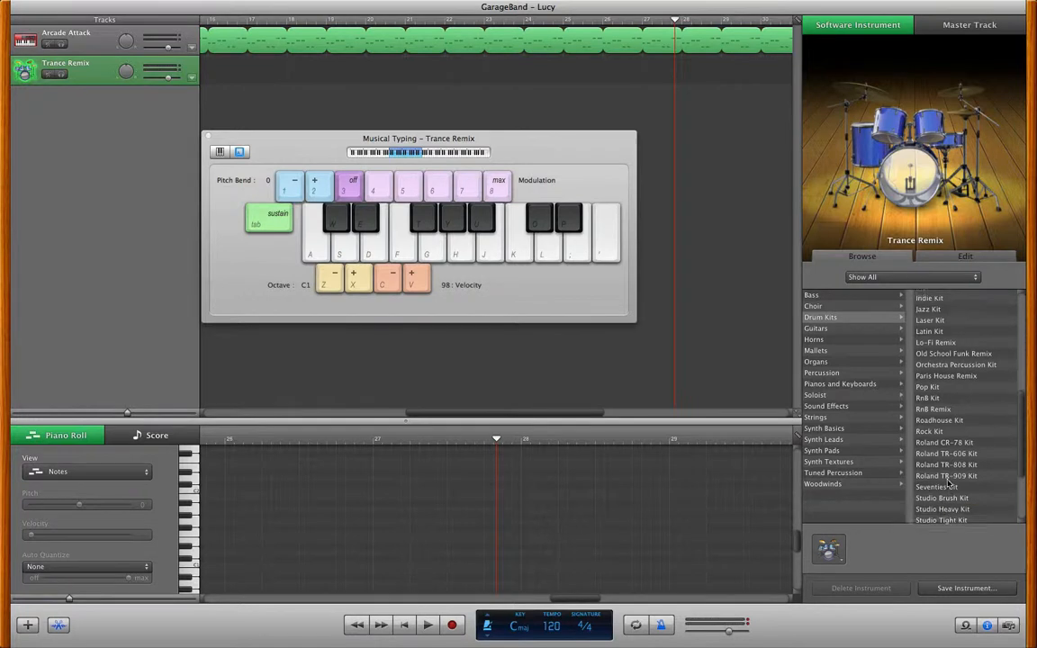
scroll(947, 483, "up", 8)
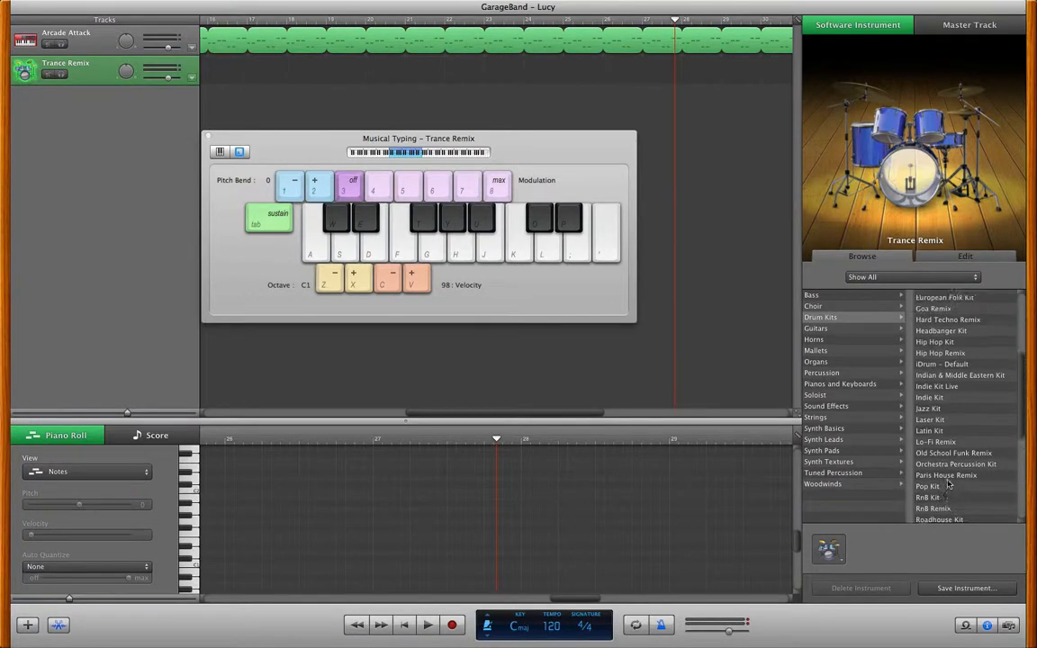
scroll(947, 483, "up", 3)
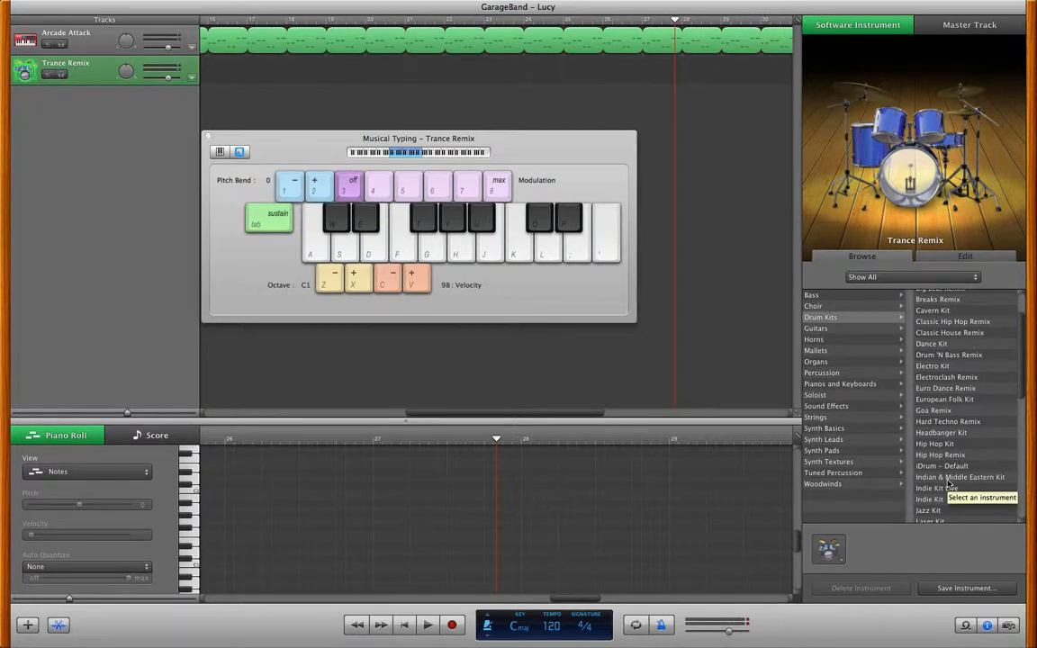
scroll(949, 472, "up", 3)
left_click(948, 456)
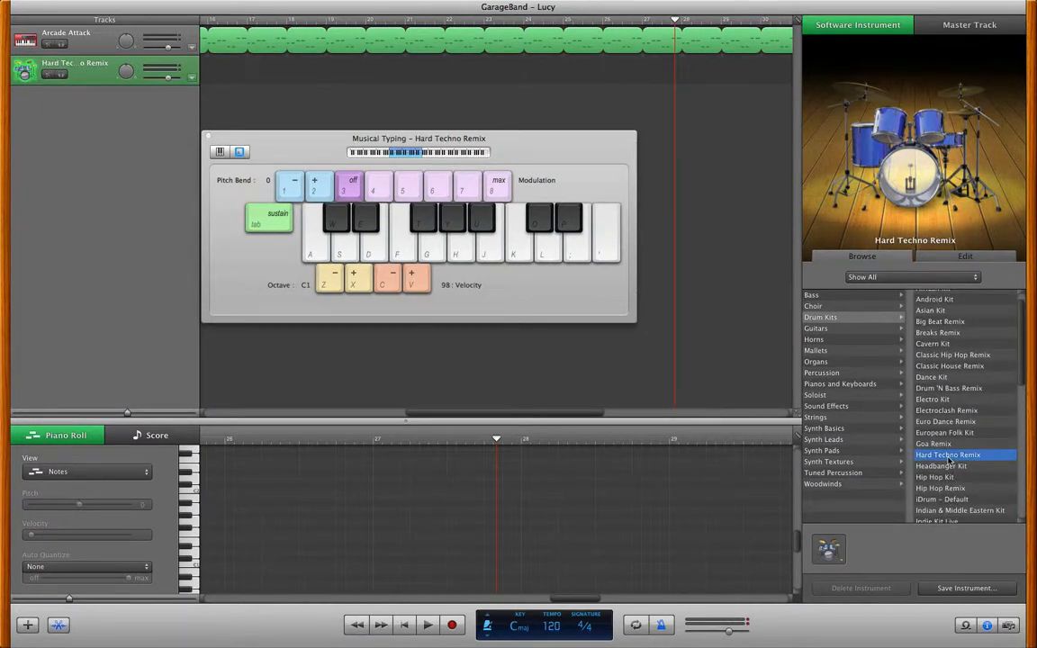
Step: Play a test note on the Hard Techno Remix kit and return the playhead to the start of the song
key("a")
key("Return")
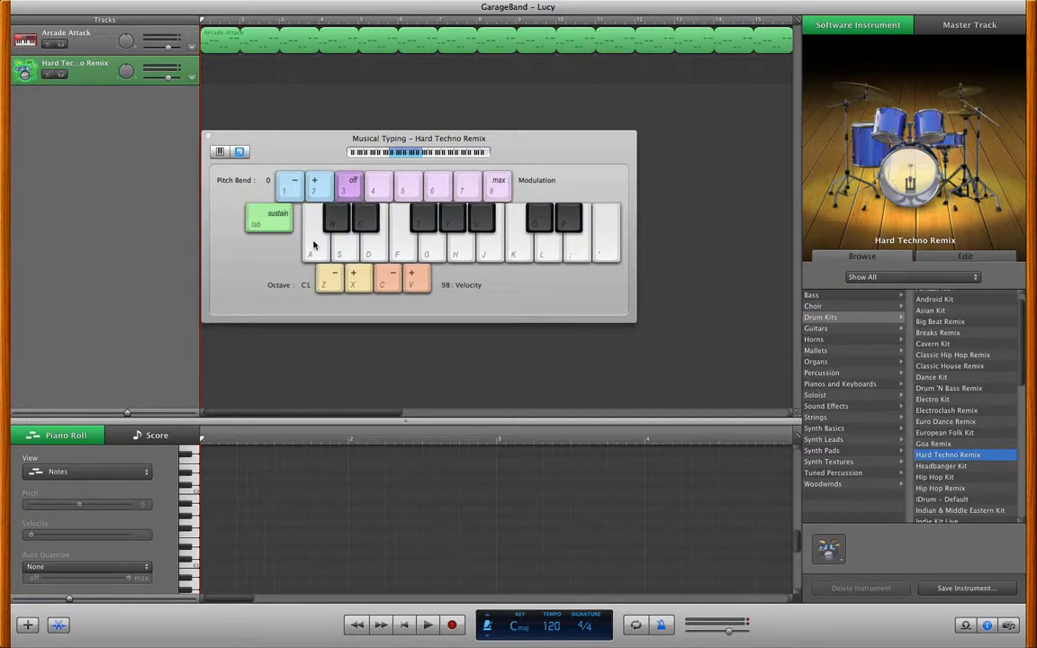
Step: Check the General preferences for the cycle recording setting that automatically merges Software Instrument recordings
mouse_move(14, 3)
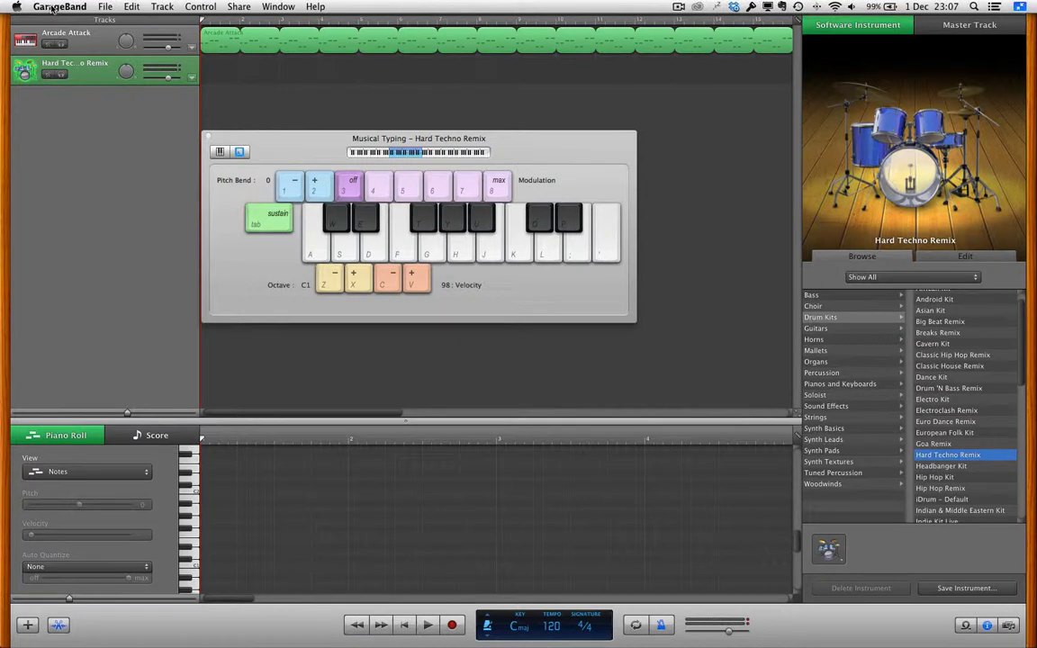
left_click(53, 9)
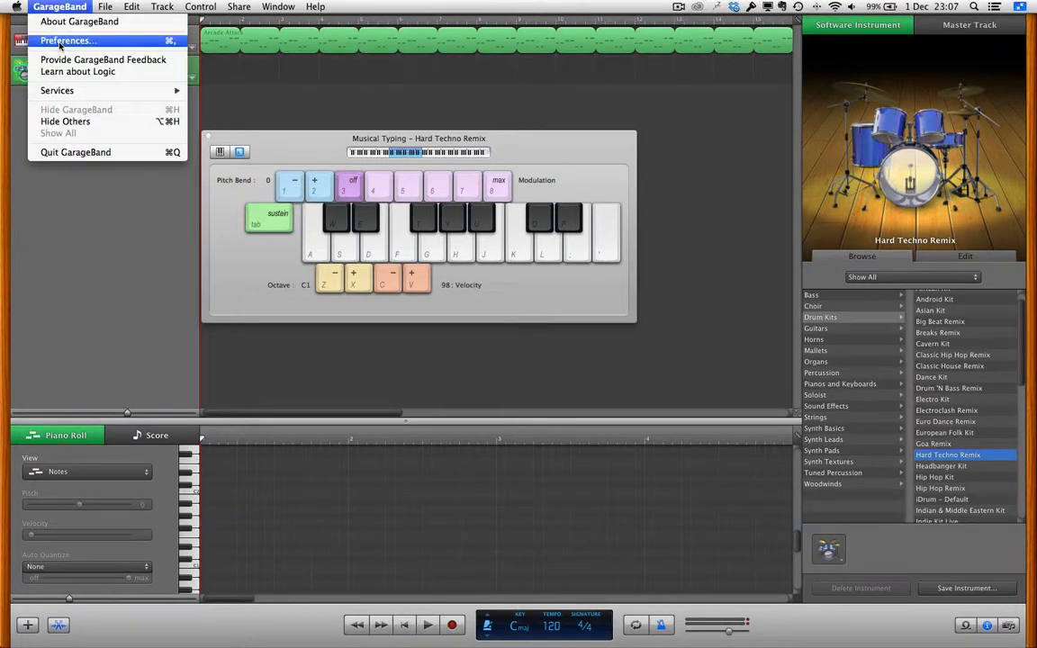
left_click(60, 42)
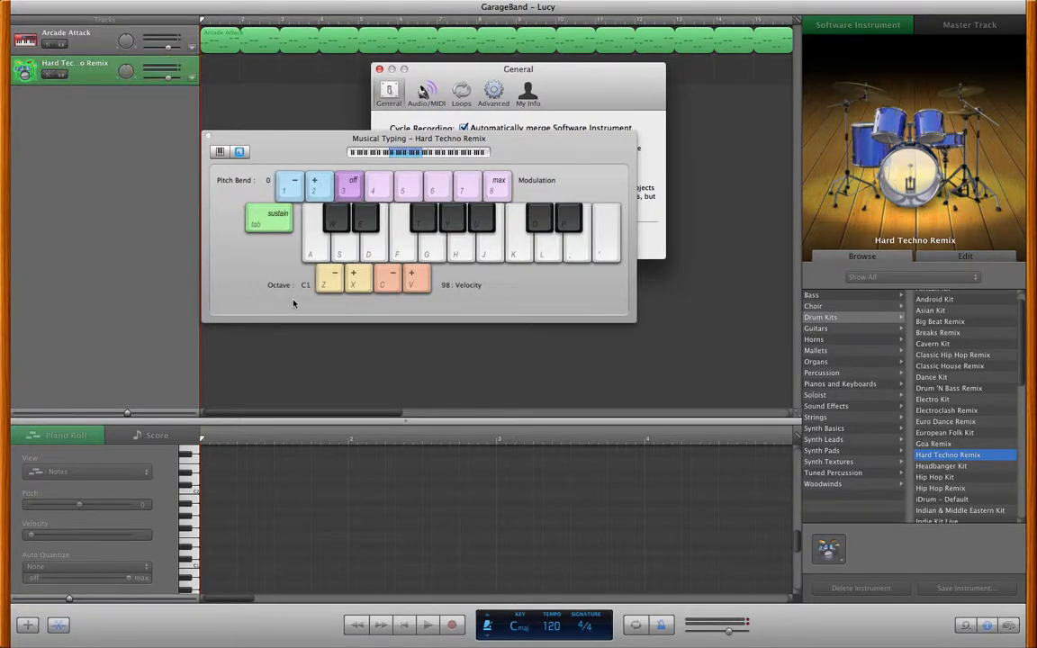
left_click_drag(514, 77, 442, 373)
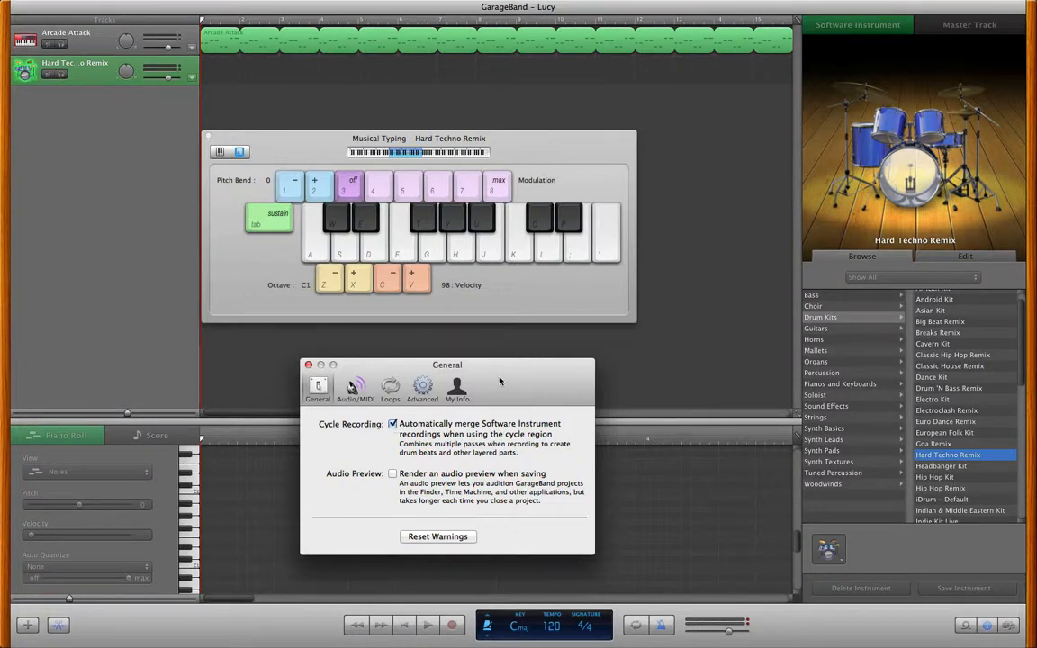
left_click(308, 366)
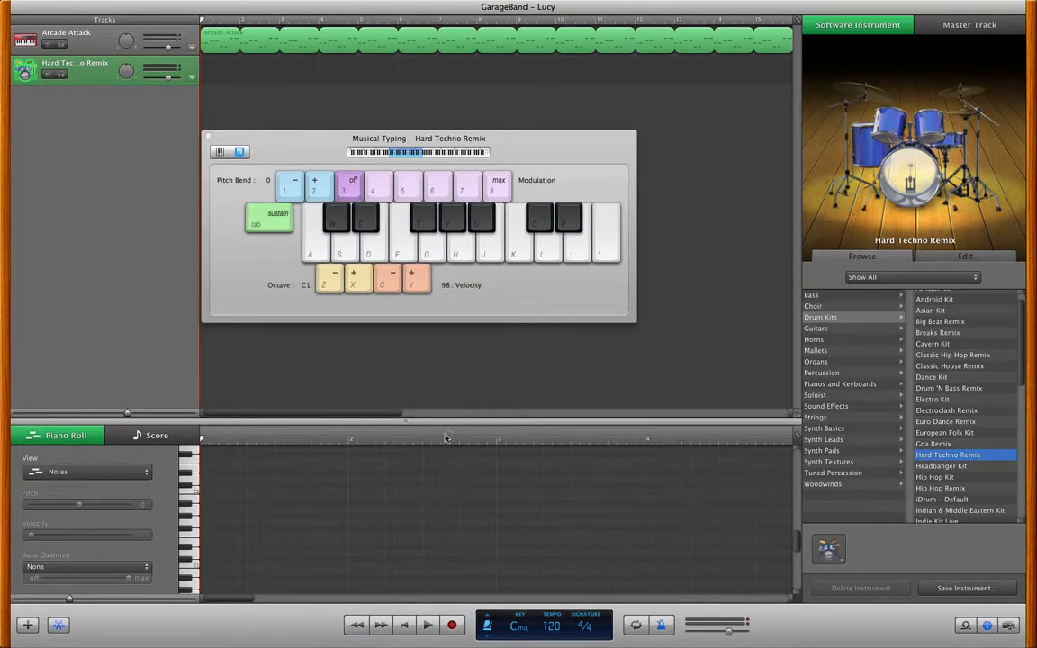
Step: Turn on the cycle region and shorten it to cover only bars 1 and 2
left_click(636, 626)
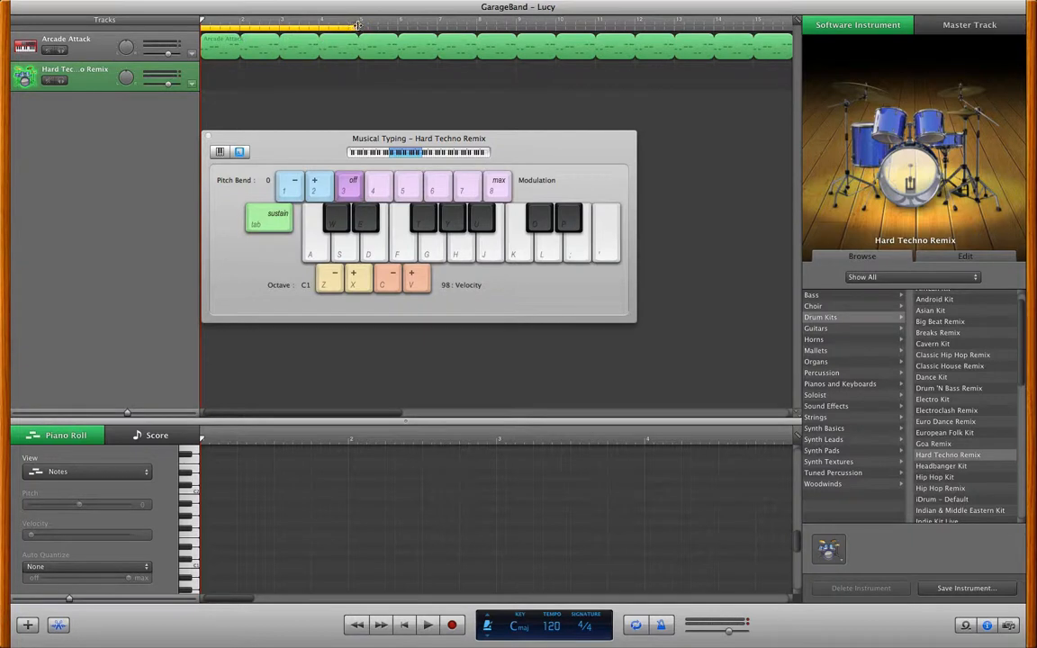
left_click_drag(338, 26, 289, 29)
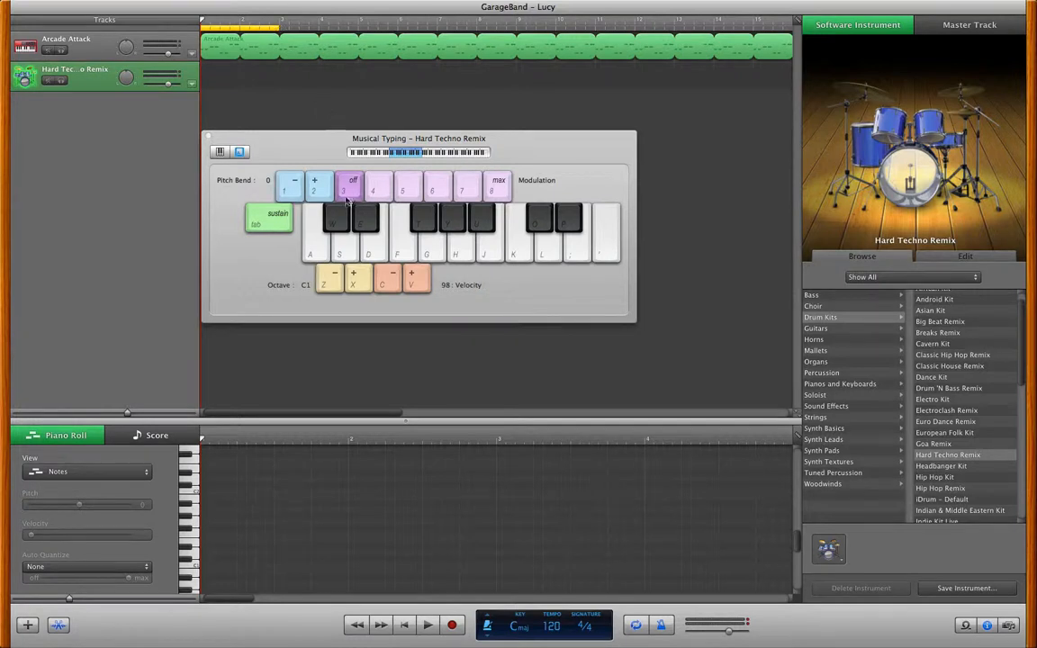
Step: Record a steady kick pattern on C1, one hit per beat, across the two-bar cycle on the drum track
left_click(452, 625)
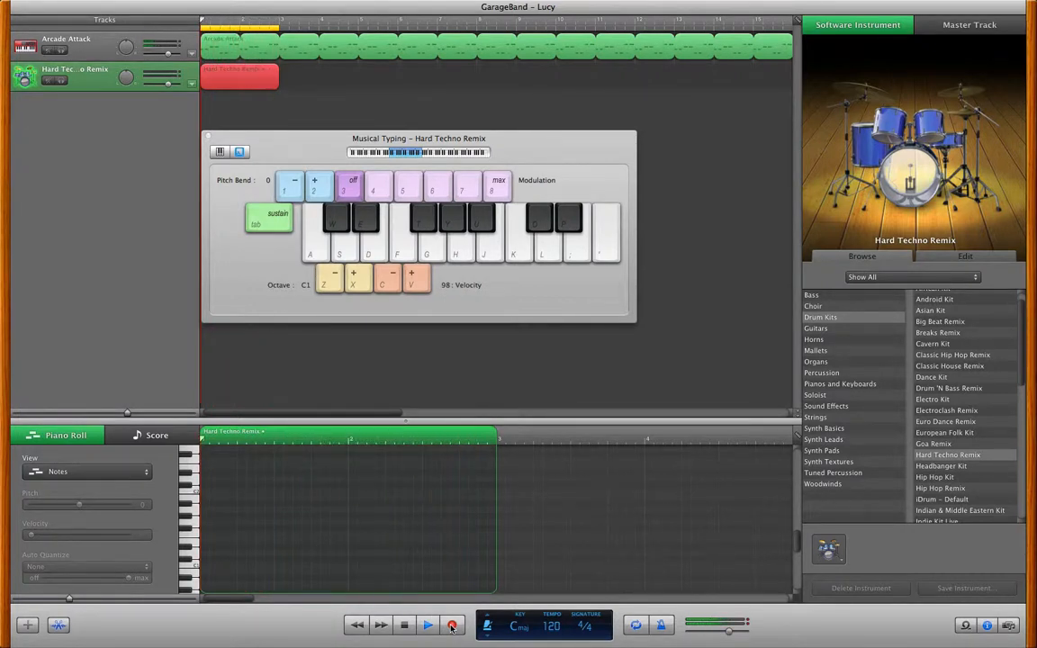
key("a")
key("a")
key("a")
key("a")
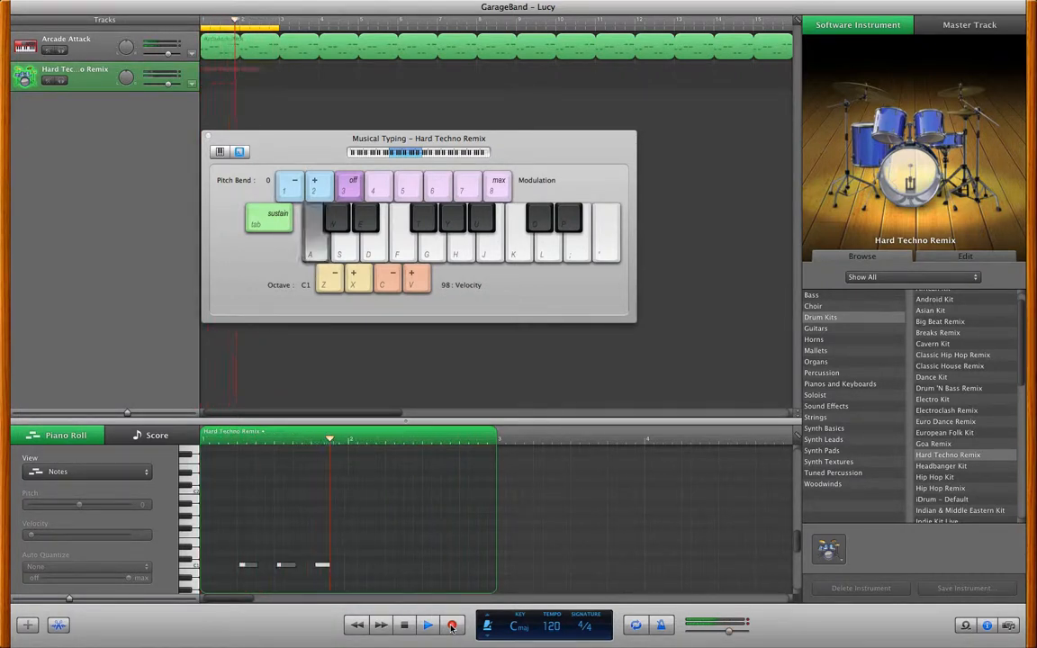
key("a")
key("a")
key("a")
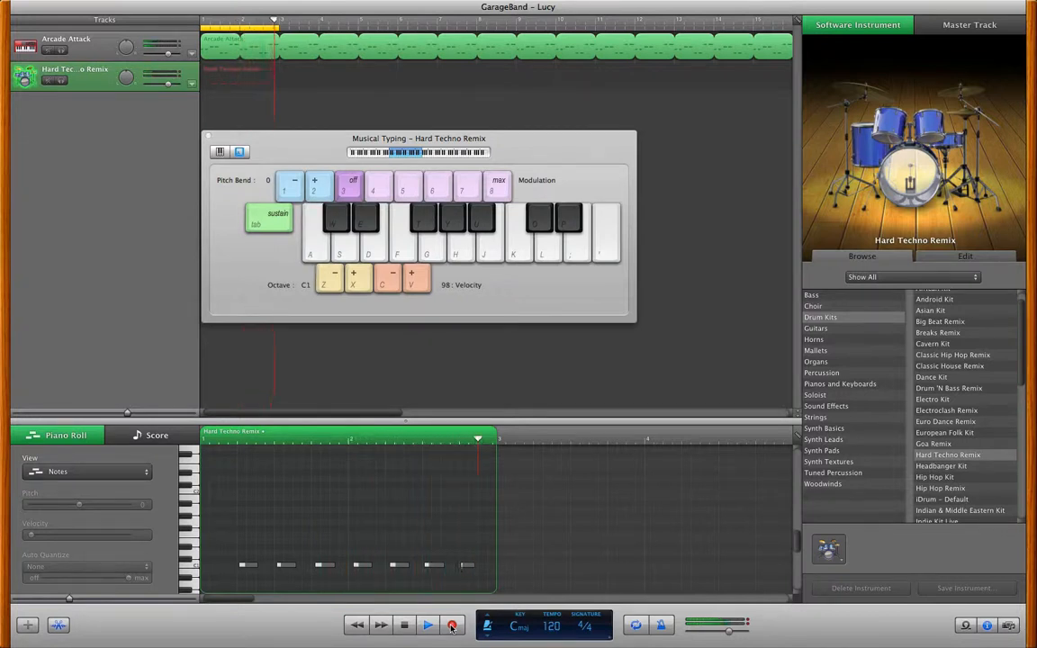
left_click(452, 625)
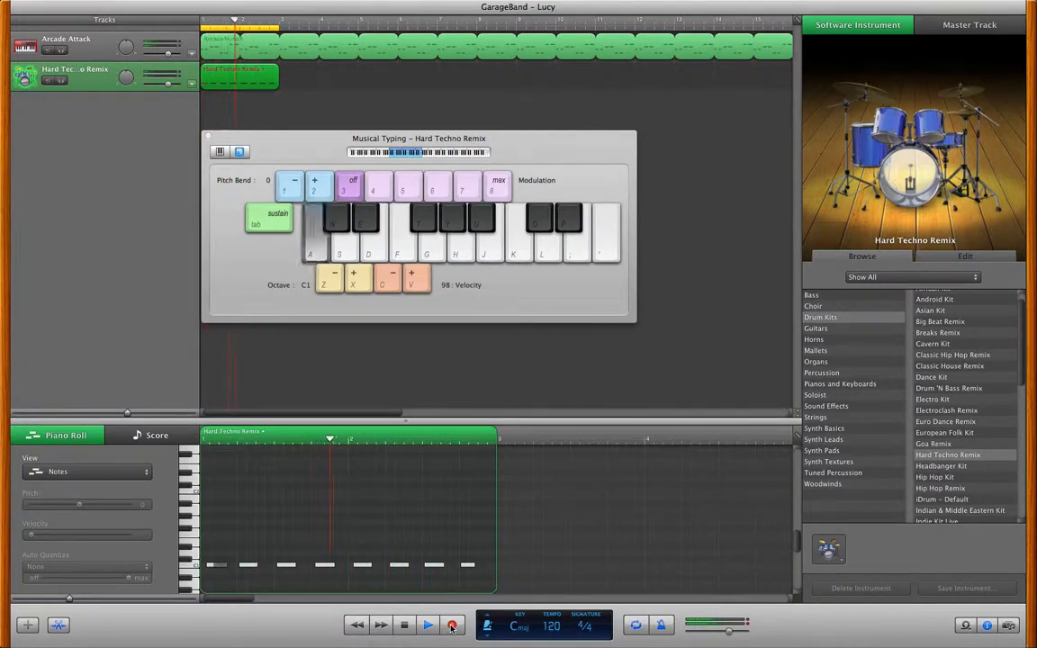
Step: Stop playback and quantize the note timing of the recorded drum region to 1/8 Note
left_click(336, 426)
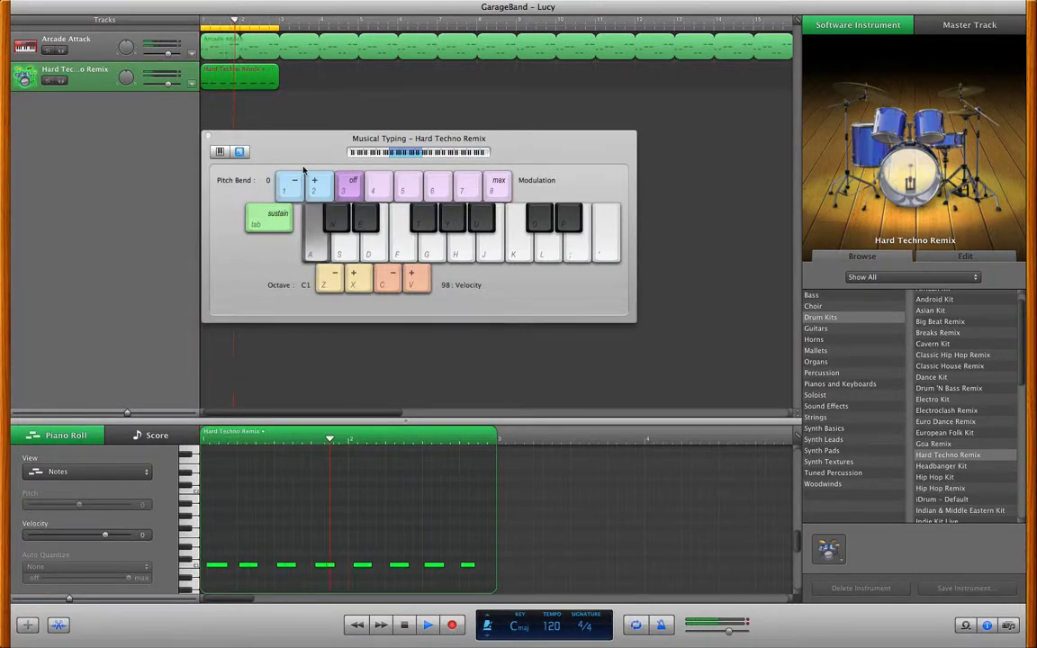
left_click(232, 79)
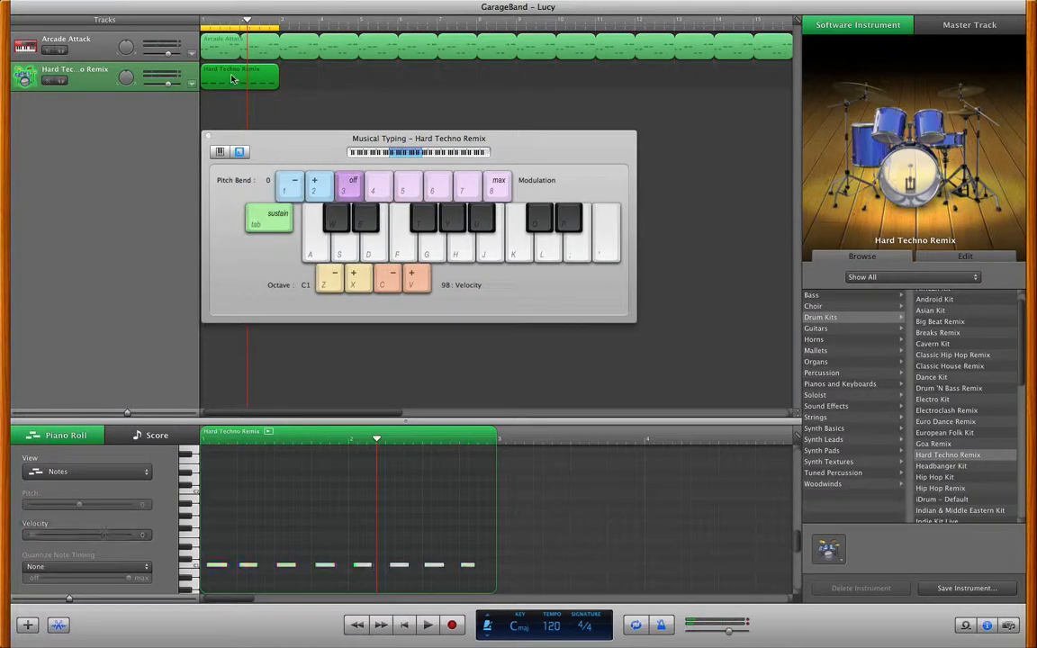
left_click(38, 569)
mouse_move(65, 638)
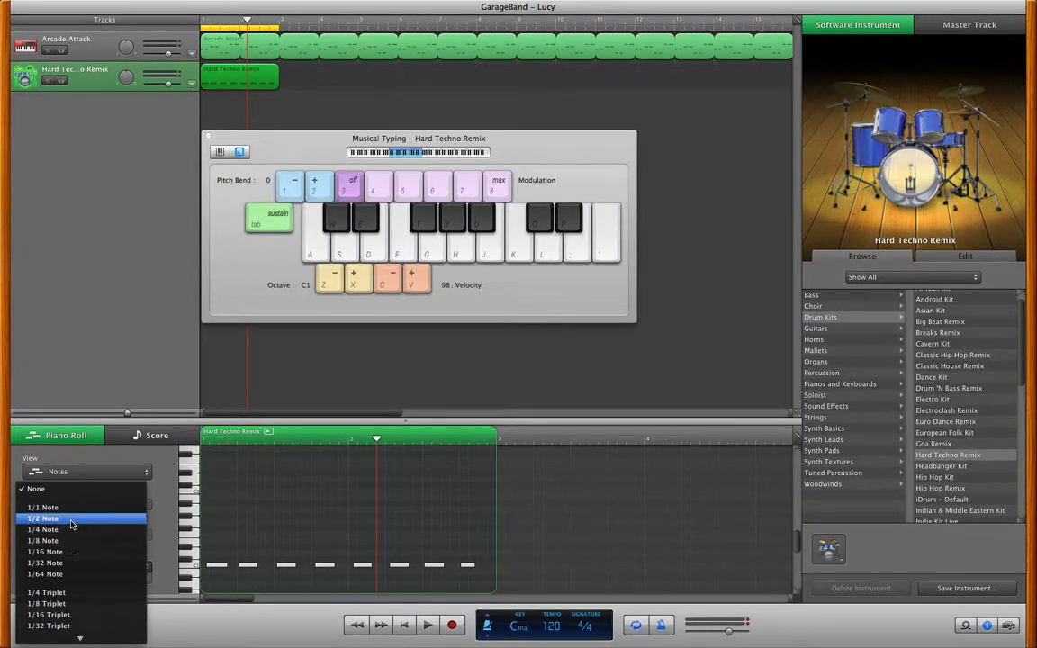
left_click(64, 540)
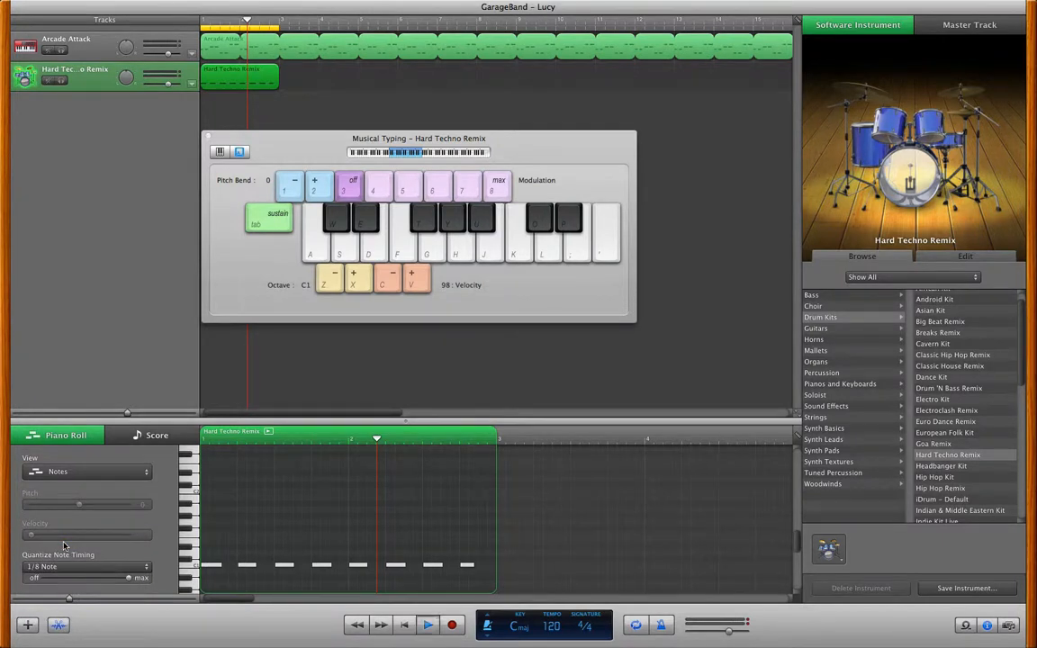
Step: Play the quantized beat and overdub a second drum sound on E1 on beats 2 and 4 of the two-bar cycle
key("space")
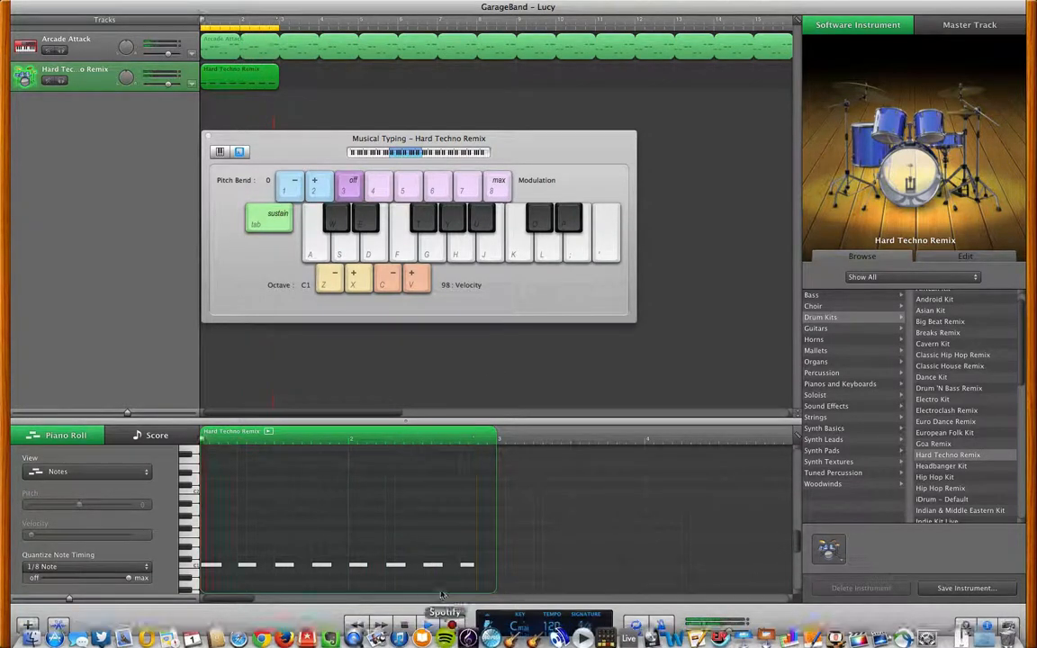
left_click(453, 625)
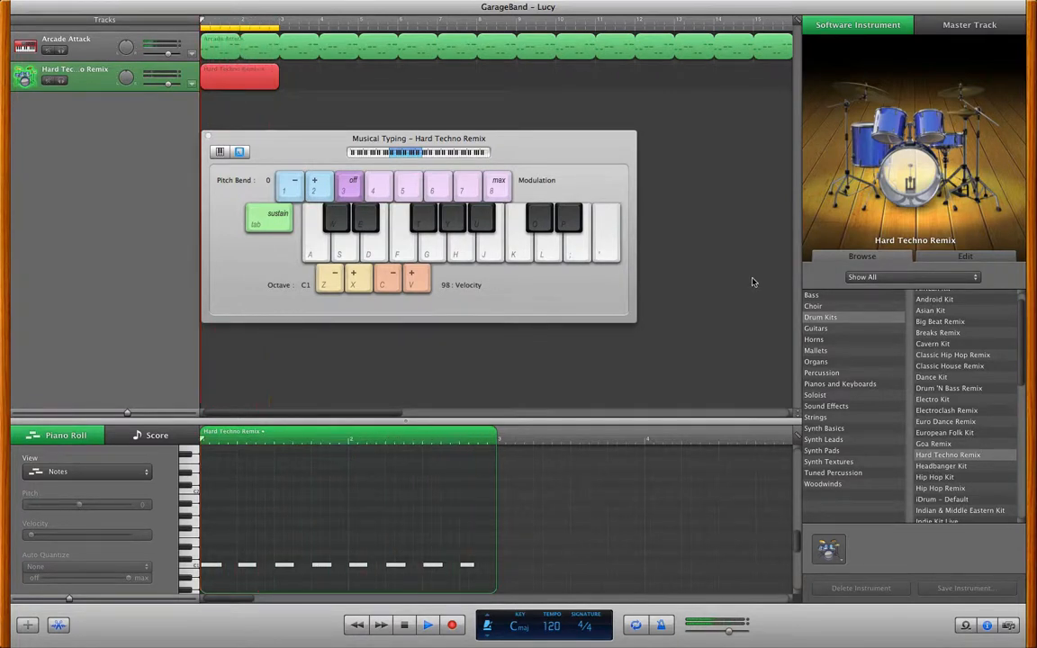
key("w")
key("w")
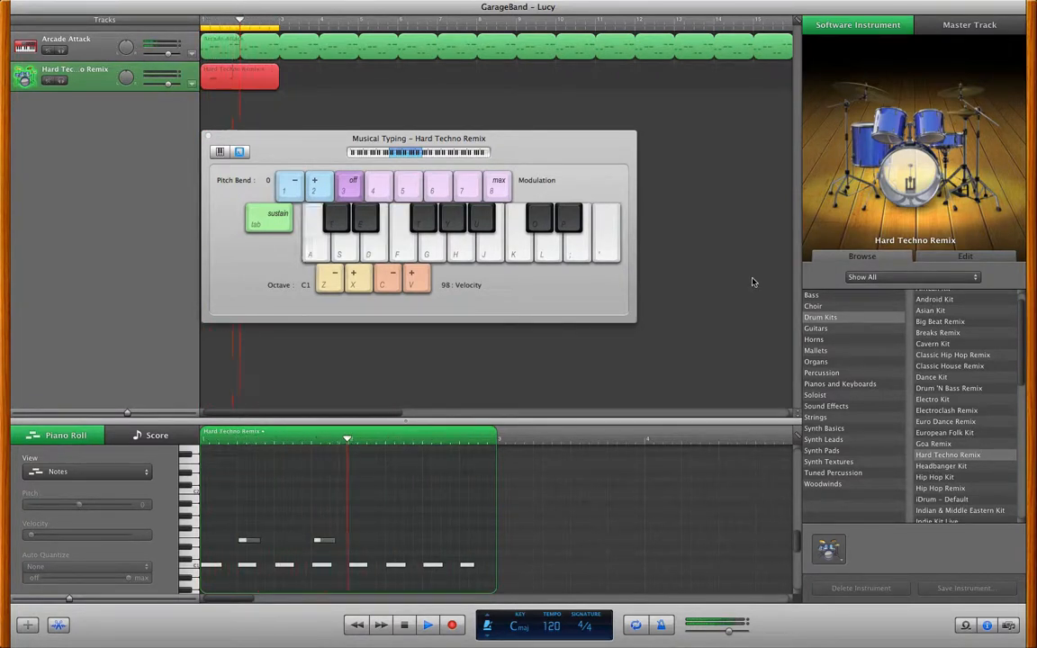
key("w")
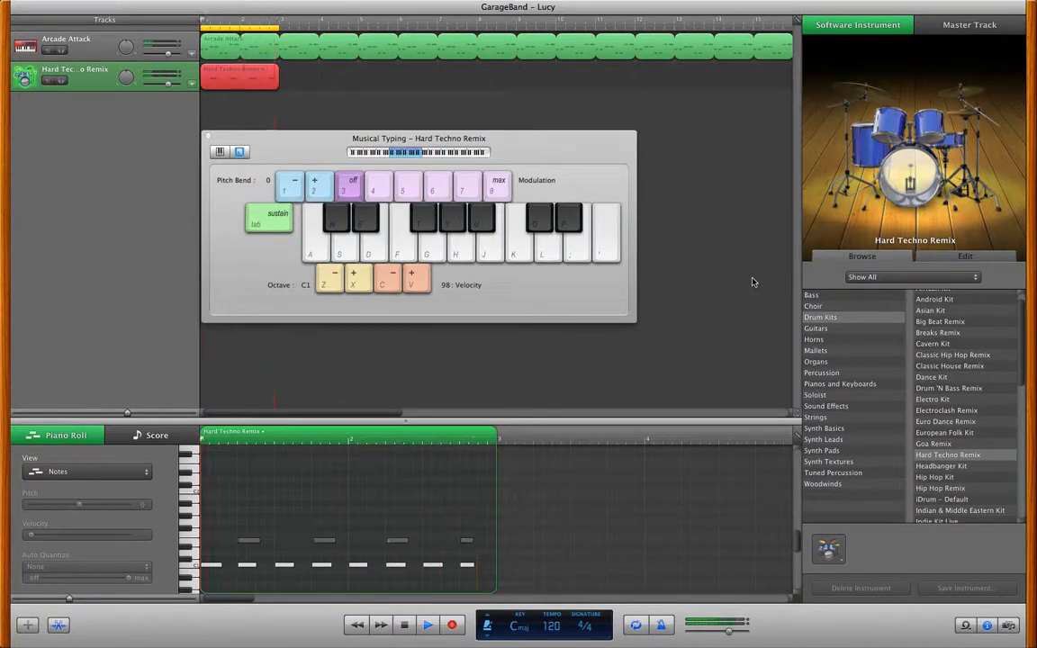
key("space")
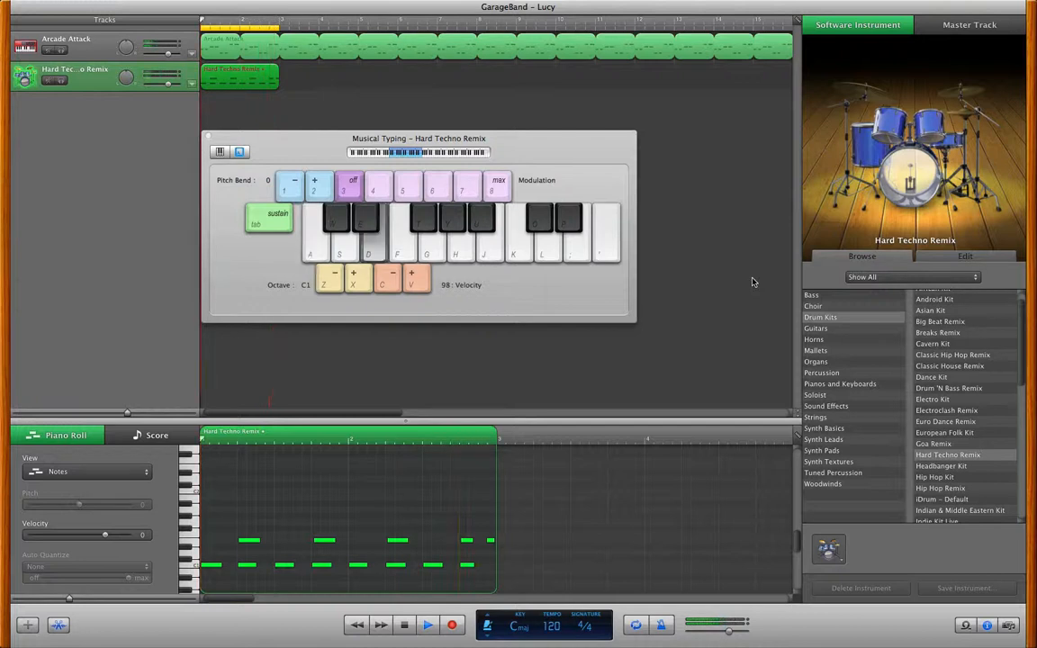
Step: Overdub a fast hi-hat pattern alternating between F#1 and G#1 over the two-bar cycle, and end the recording
key("t")
key("t")
key("t")
key("t")
key("t")
key("t")
key("y")
key("t")
key("t")
key("t")
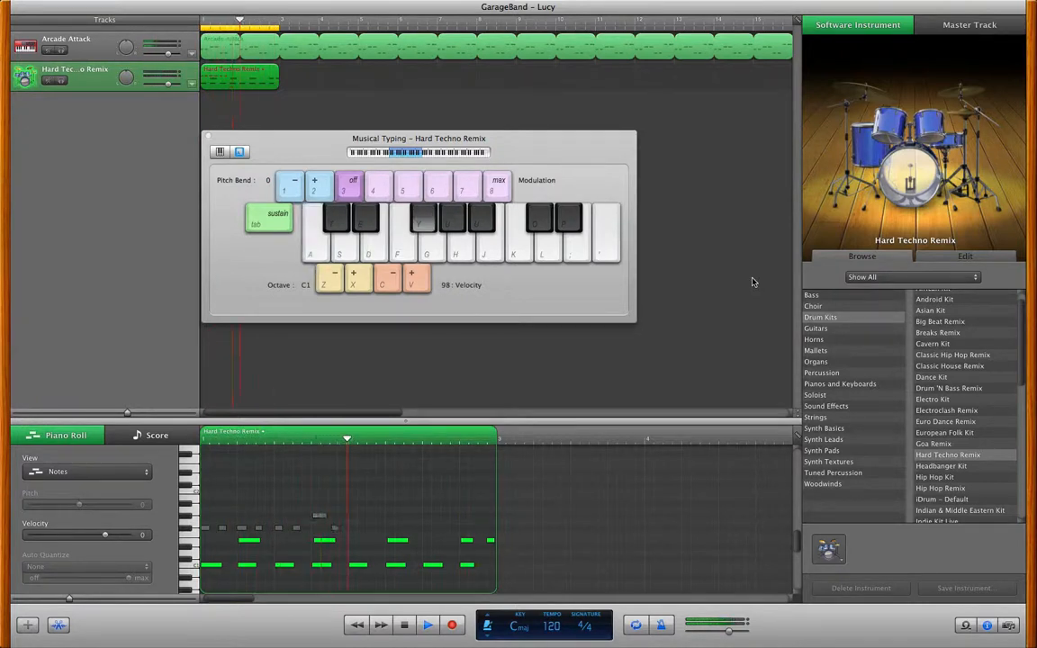
key("y")
key("t")
key("y")
key("t")
key("y")
key("t")
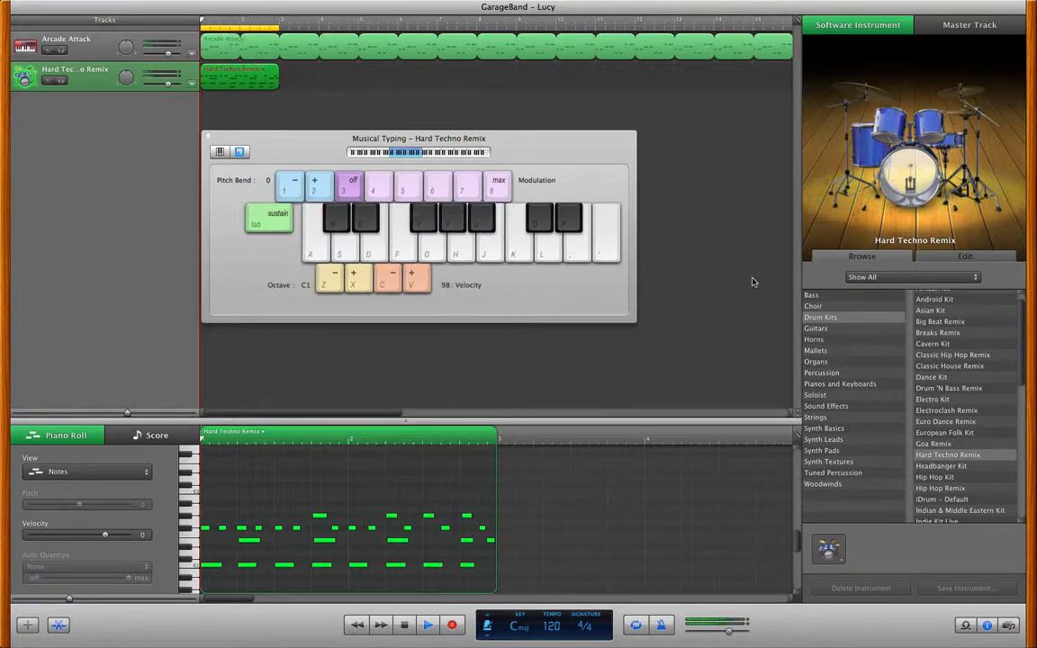
key("space")
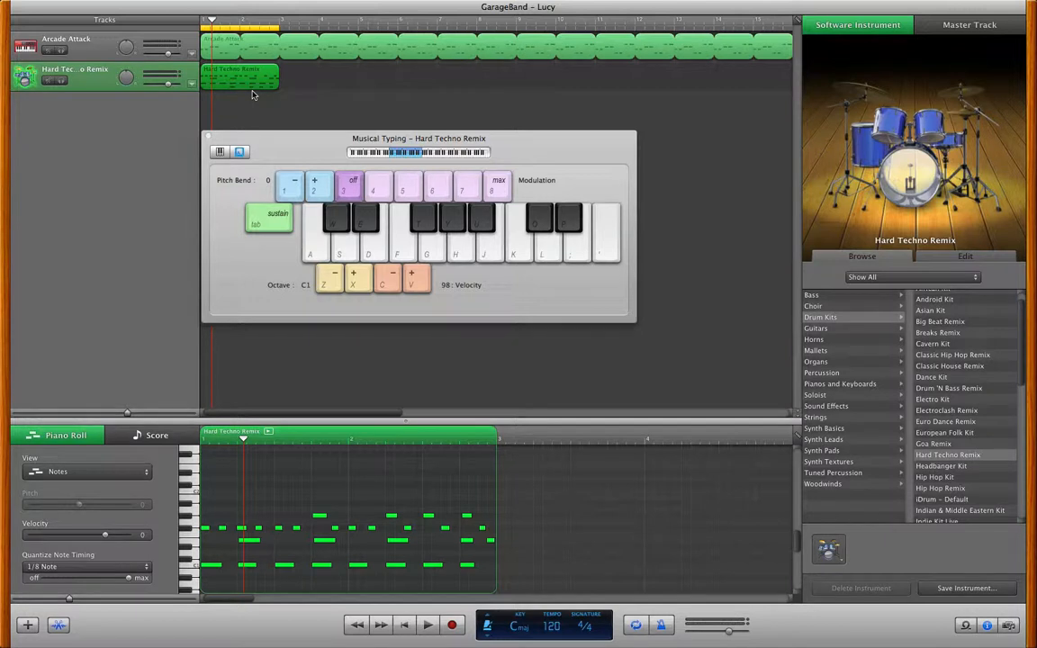
Step: Move the drum region to start at bar 3 and loop it to just past bar 12, with cycling turned off
left_click_drag(230, 84, 308, 87)
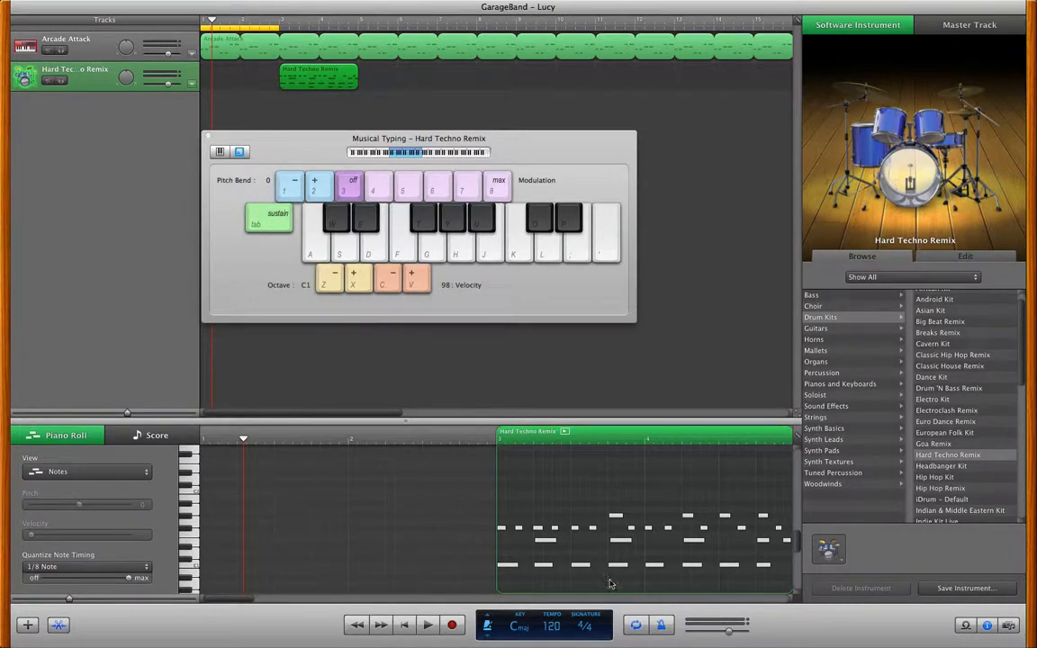
left_click(635, 624)
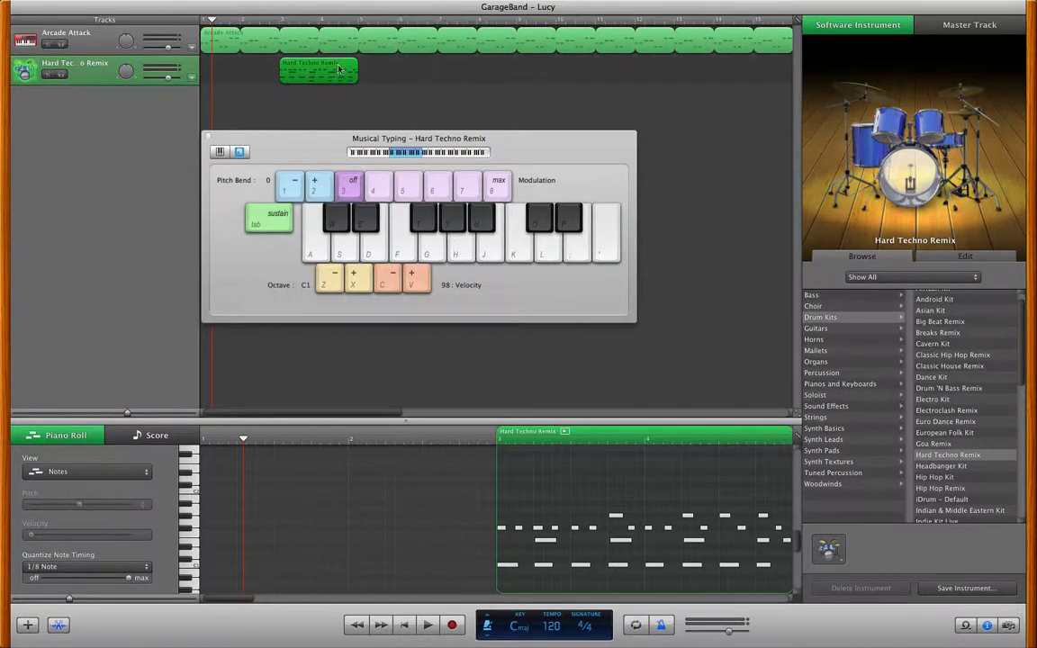
left_click_drag(353, 62, 651, 87)
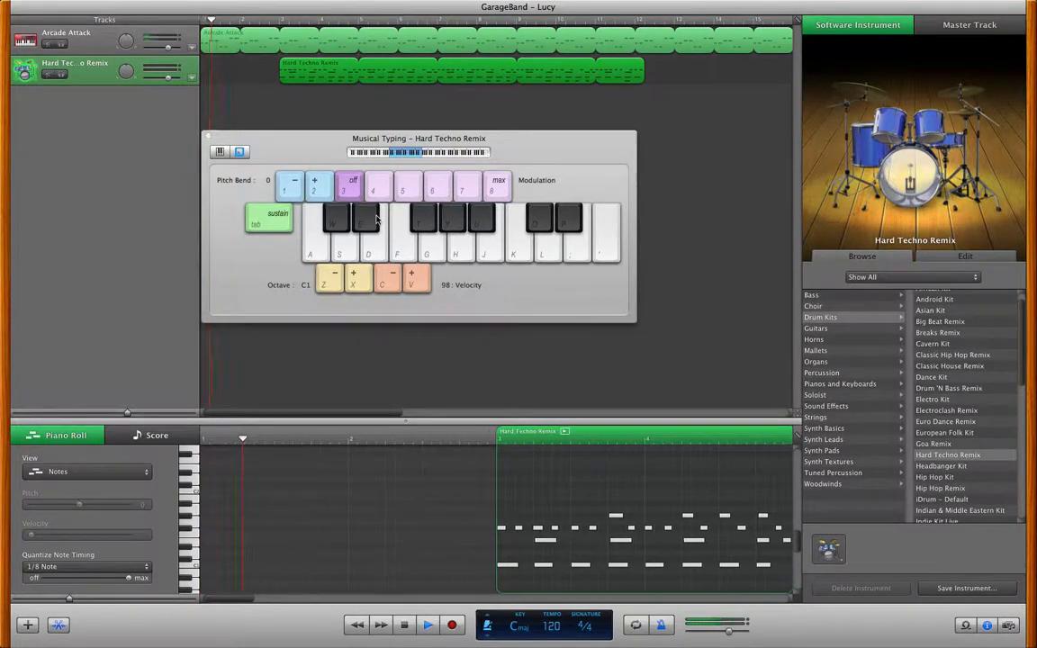
Step: Play back the arrangement with the looped drums and turn off the metronome
key("space")
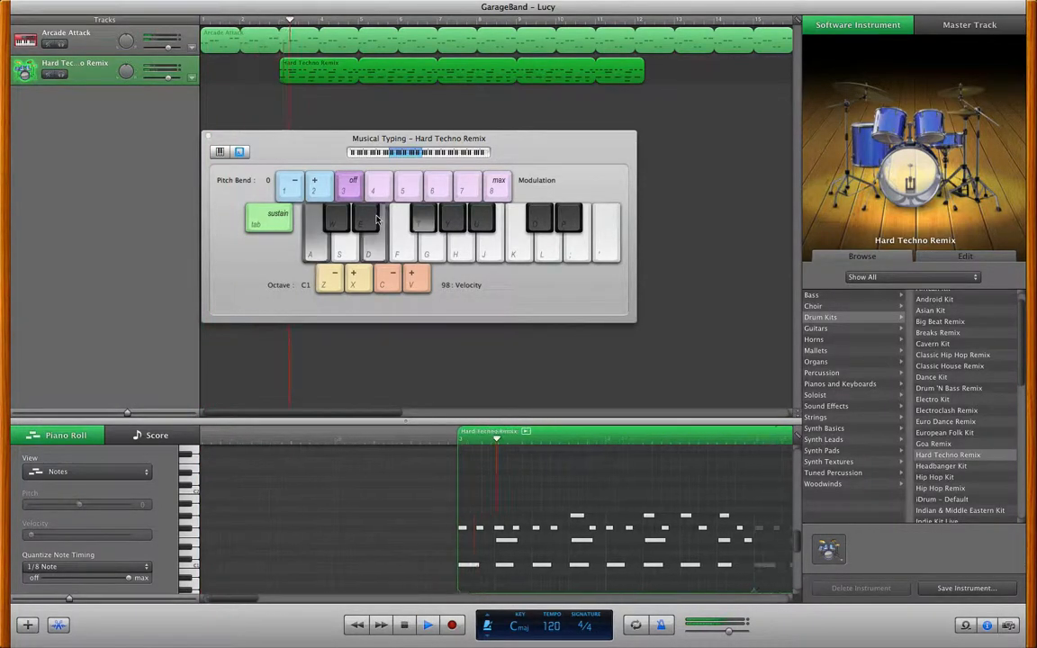
left_click(665, 628)
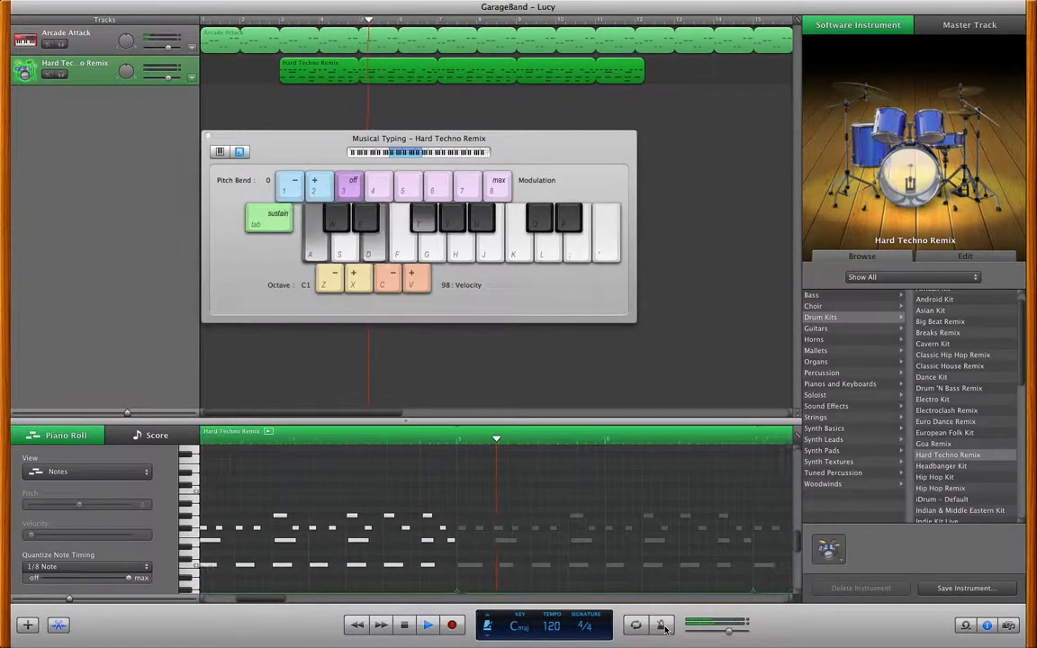